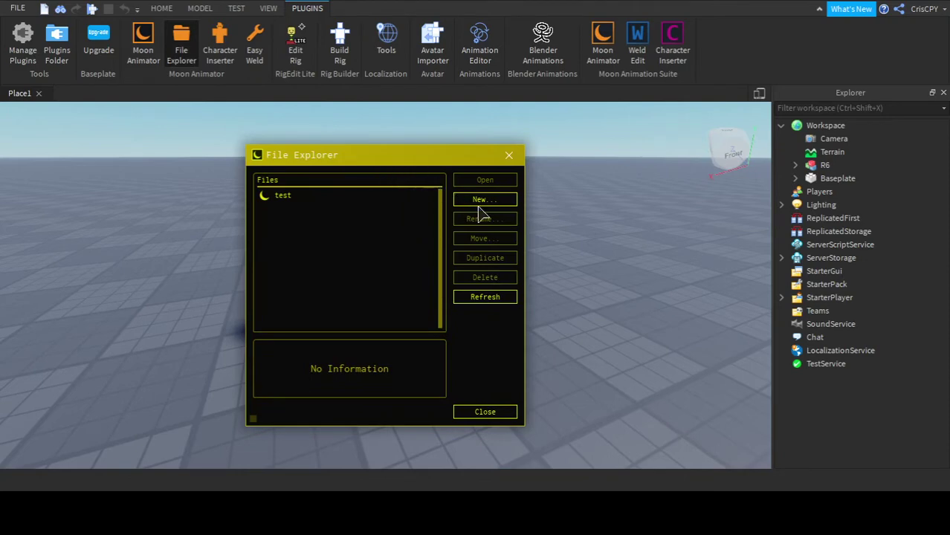
Create a new animation file named Punch and open it
{"action": "left_click", "coordinate": [483, 201]}
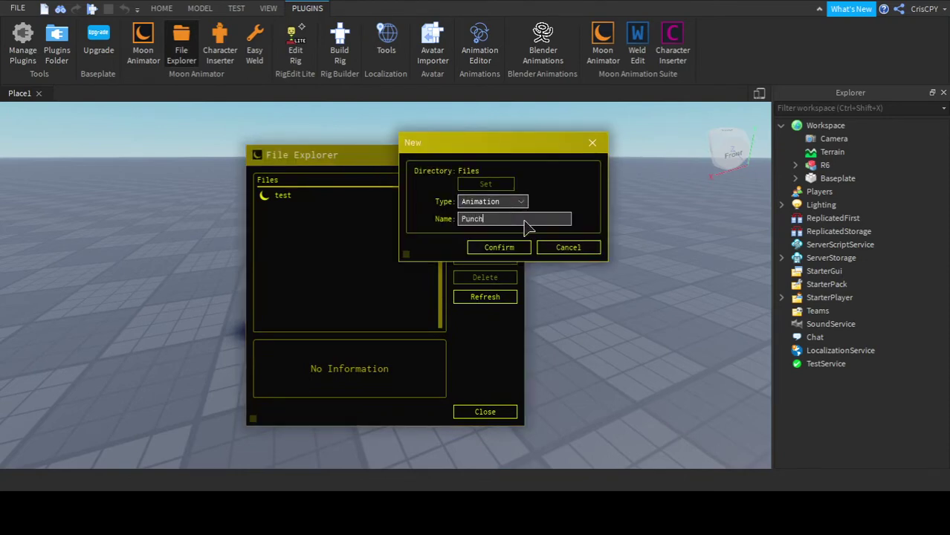
{"action": "type", "text": "Punch"}
{"action": "left_click", "coordinate": [500, 247]}
{"action": "left_click", "coordinate": [503, 180]}
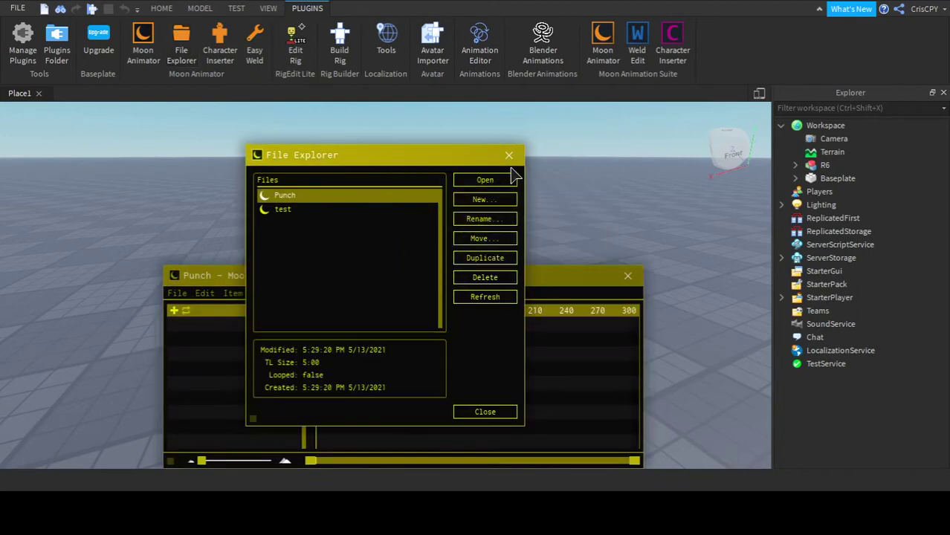
Add the R6 rig from the scene to the Punch animation with its Rig property selected
{"action": "left_click_drag", "start_coordinate": [509, 282], "coordinate": [497, 368]}
{"action": "right_click_drag", "start_coordinate": [335, 256], "coordinate": [334, 255]}
{"action": "right_click_drag", "start_coordinate": [450, 267], "coordinate": [452, 268]}
{"action": "scroll", "coordinate": [452, 269], "scroll_direction": "down", "scroll_amount": 3}
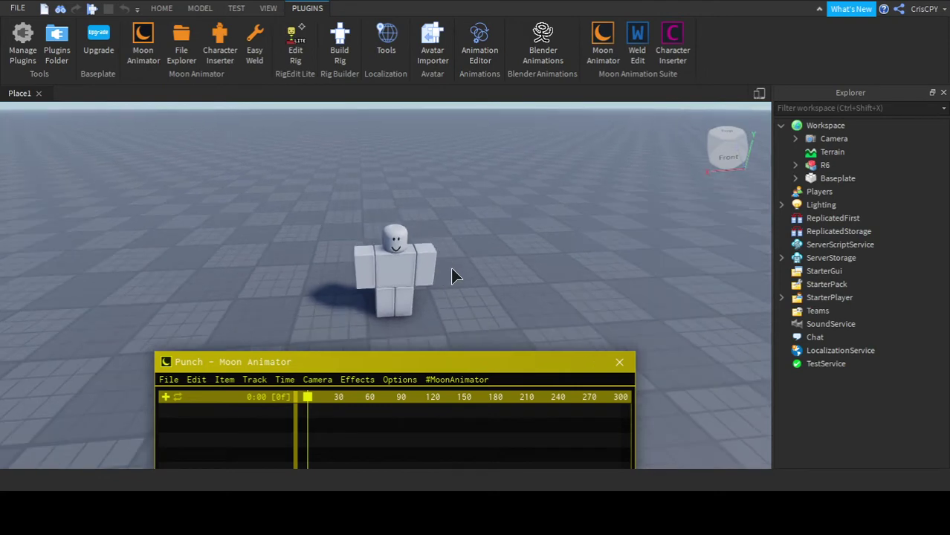
{"action": "left_click", "coordinate": [223, 381]}
{"action": "left_click", "coordinate": [253, 224]}
{"action": "left_click_drag", "start_coordinate": [411, 185], "coordinate": [404, 308]}
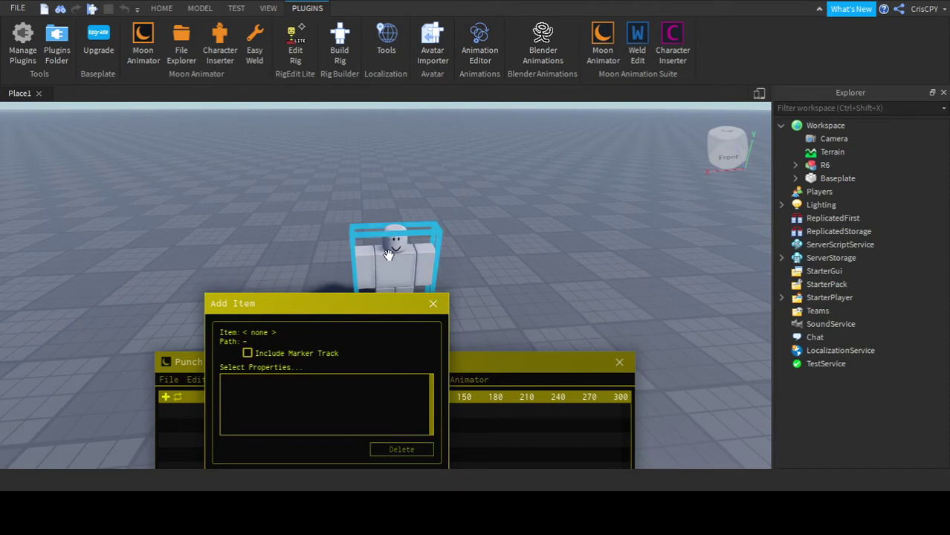
{"action": "left_click", "coordinate": [386, 251]}
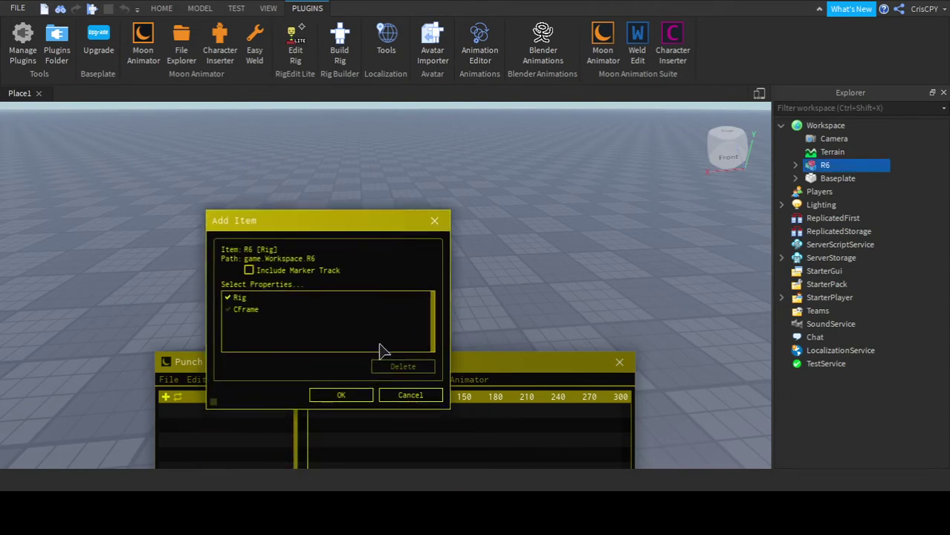
{"action": "left_click", "coordinate": [349, 395]}
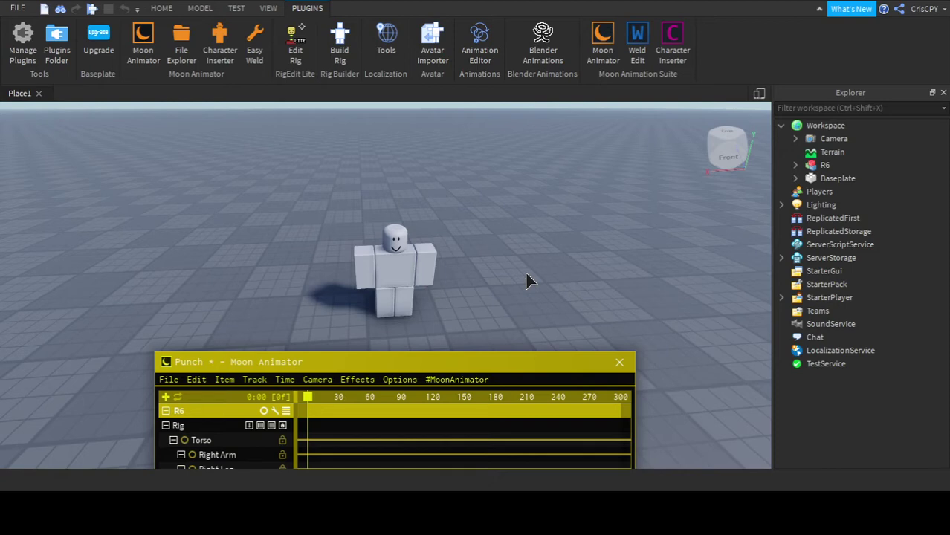
Advance the playhead to frame 21 and rotate the rig's right arm up and forward
{"action": "key", "text": "space"}
{"action": "scroll", "coordinate": [526, 277], "scroll_direction": "up", "scroll_amount": 5}
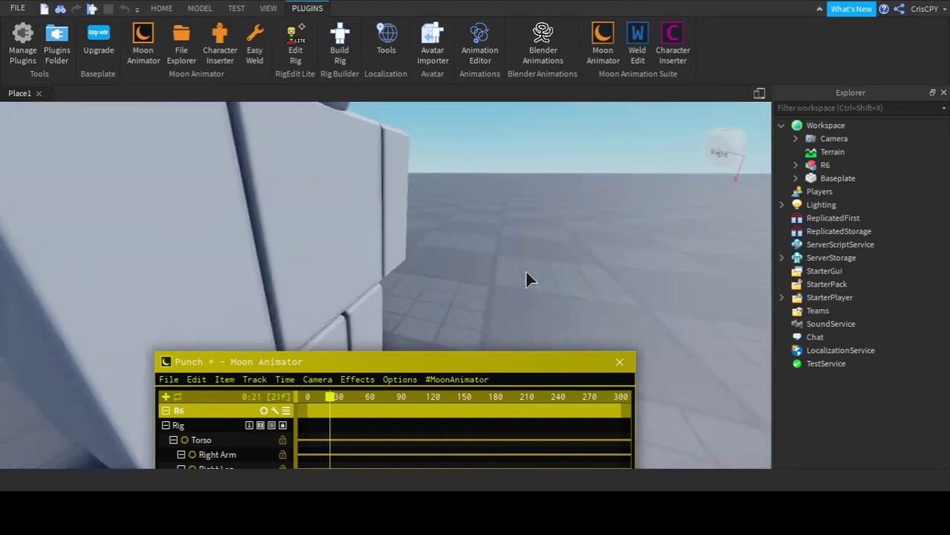
{"action": "right_click_drag", "start_coordinate": [528, 279], "coordinate": [412, 293]}
{"action": "scroll", "coordinate": [386, 294], "scroll_direction": "up", "scroll_amount": 3}
{"action": "left_click", "coordinate": [371, 294]}
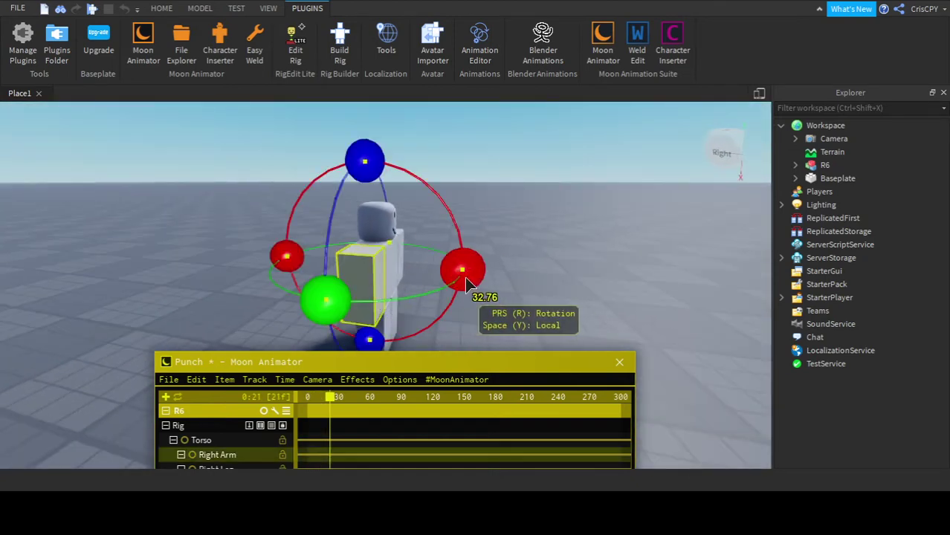
{"action": "left_click_drag", "start_coordinate": [463, 269], "coordinate": [265, 181]}
Rotate the rig's left arm upward at frame 21, roughly matching the raised right arm
{"action": "right_click_drag", "start_coordinate": [410, 244], "coordinate": [421, 272]}
{"action": "left_click_drag", "start_coordinate": [589, 269], "coordinate": [420, 297]}
{"action": "mouse_move", "coordinate": [478, 257]}
{"action": "right_mouse_down"}
{"action": "mouse_move", "coordinate": [489, 286]}
{"action": "mouse_move", "coordinate": [473, 258]}
{"action": "right_mouse_up"}
{"action": "left_click", "coordinate": [493, 285]}
{"action": "scroll", "coordinate": [489, 286], "scroll_direction": "down", "scroll_amount": 5}
{"action": "left_click", "coordinate": [442, 258]}
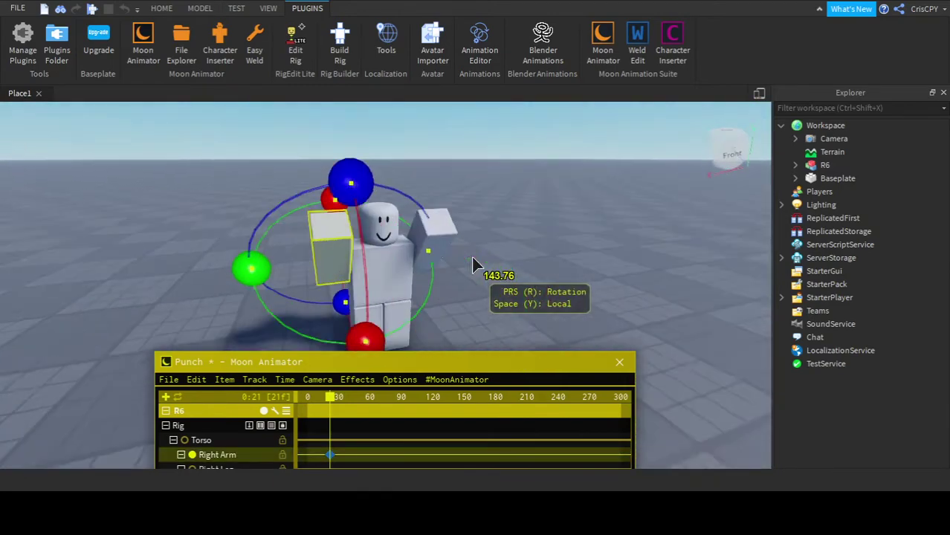
Delete the left arm's keyframe at frame 21
{"action": "left_click_drag", "start_coordinate": [422, 362], "coordinate": [423, 288]}
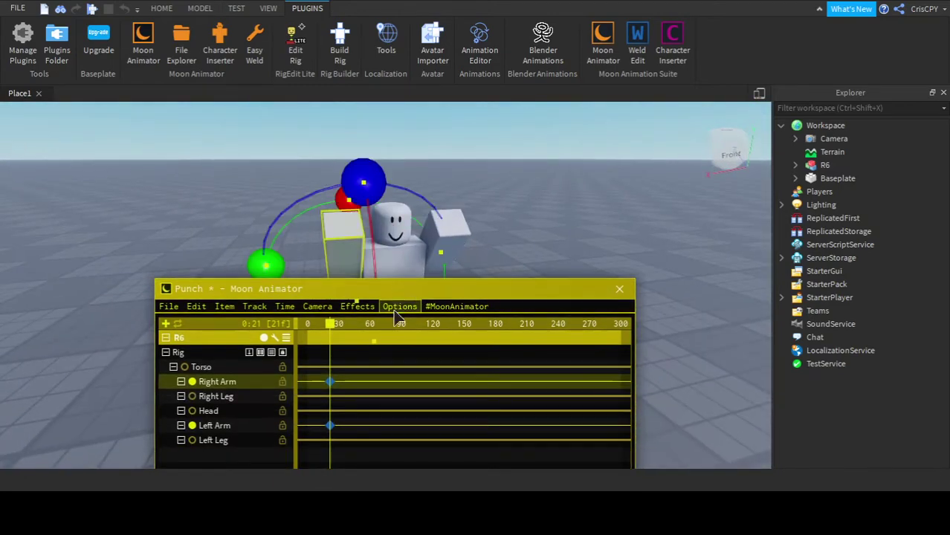
{"action": "left_click", "coordinate": [439, 223]}
{"action": "left_click", "coordinate": [330, 425]}
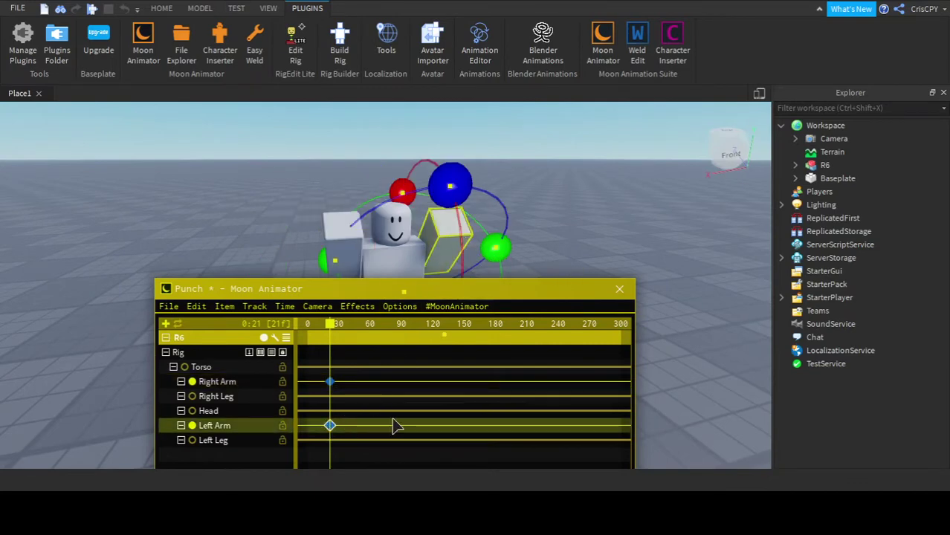
{"action": "key", "text": "Delete"}
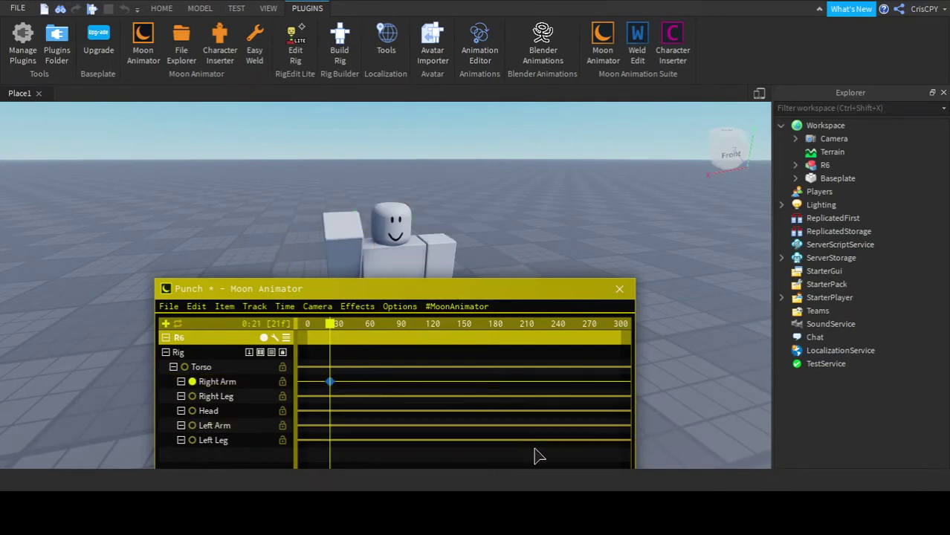
Save the Punch animation and copy the right arm's keyframe at frame 21
{"action": "key", "text": "ctrl+s"}
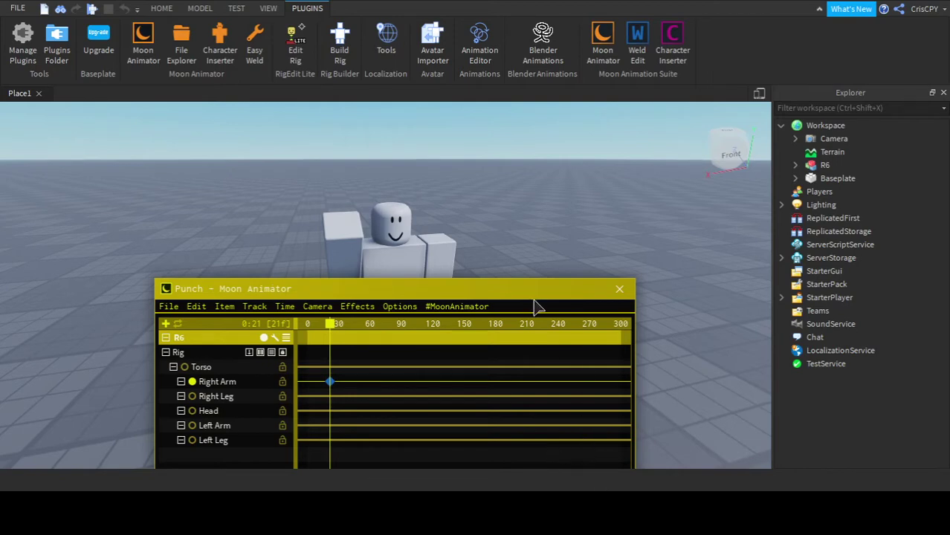
{"action": "left_click_drag", "start_coordinate": [534, 297], "coordinate": [528, 359]}
{"action": "left_click", "coordinate": [461, 249]}
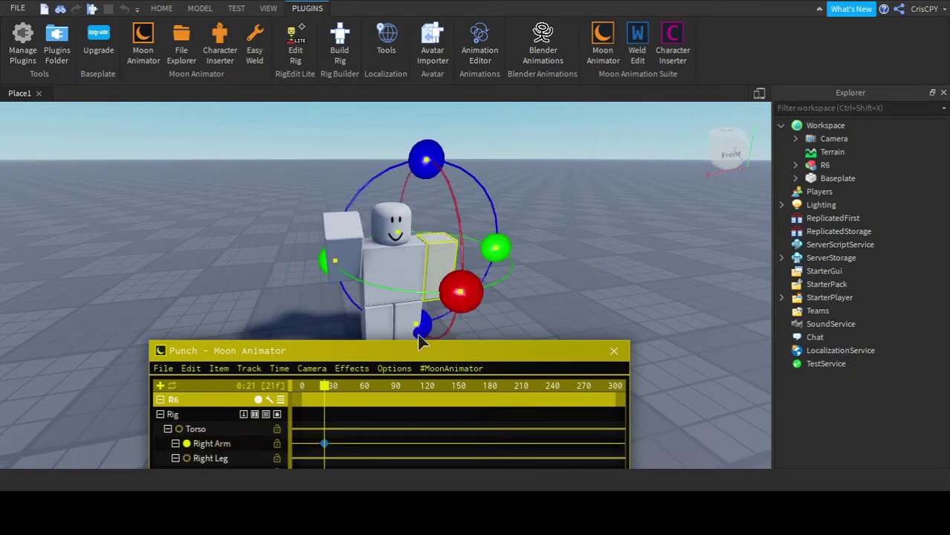
{"action": "left_click_drag", "start_coordinate": [408, 355], "coordinate": [400, 312]}
{"action": "left_click", "coordinate": [225, 405]}
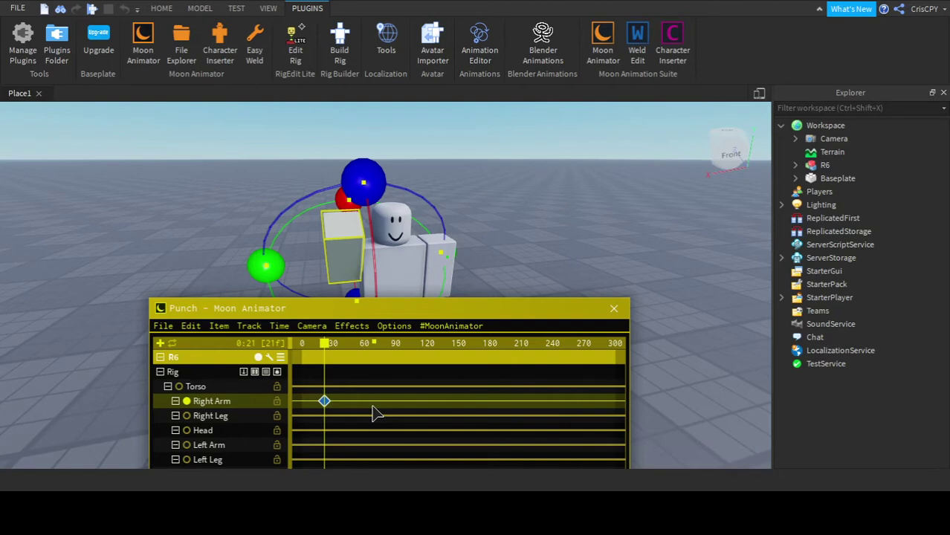
Create a new scratch animation named asopdi90lei
{"action": "left_click", "coordinate": [162, 325]}
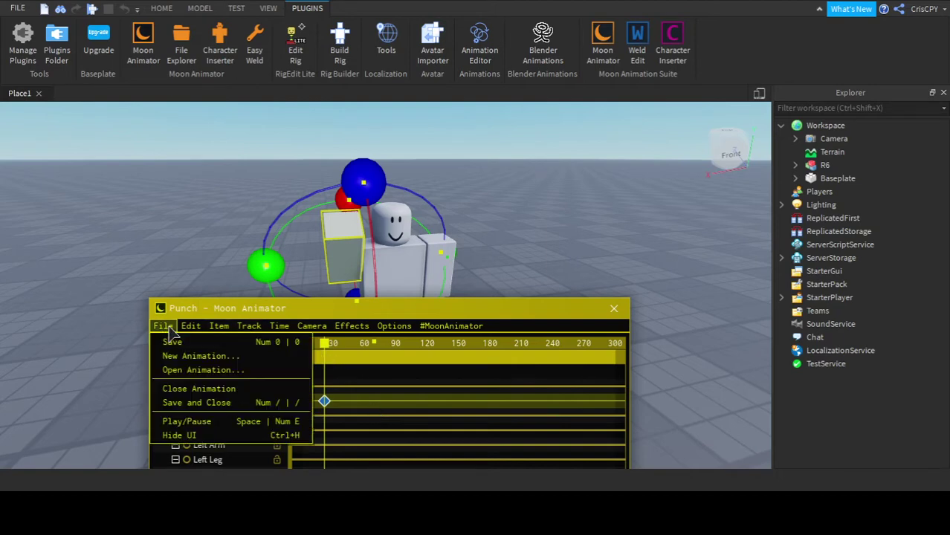
{"action": "left_click", "coordinate": [161, 325]}
{"action": "left_click", "coordinate": [162, 326]}
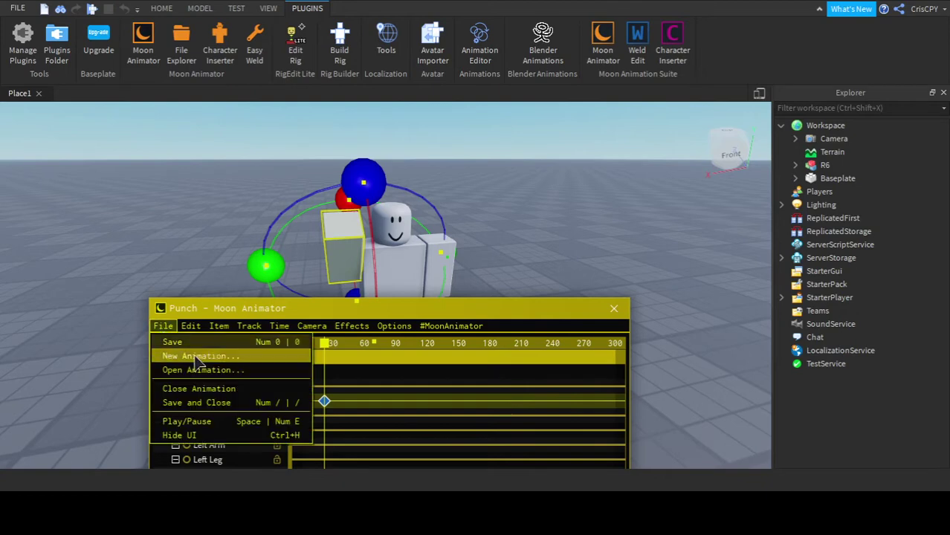
{"action": "left_click", "coordinate": [194, 354]}
{"action": "left_click", "coordinate": [246, 384]}
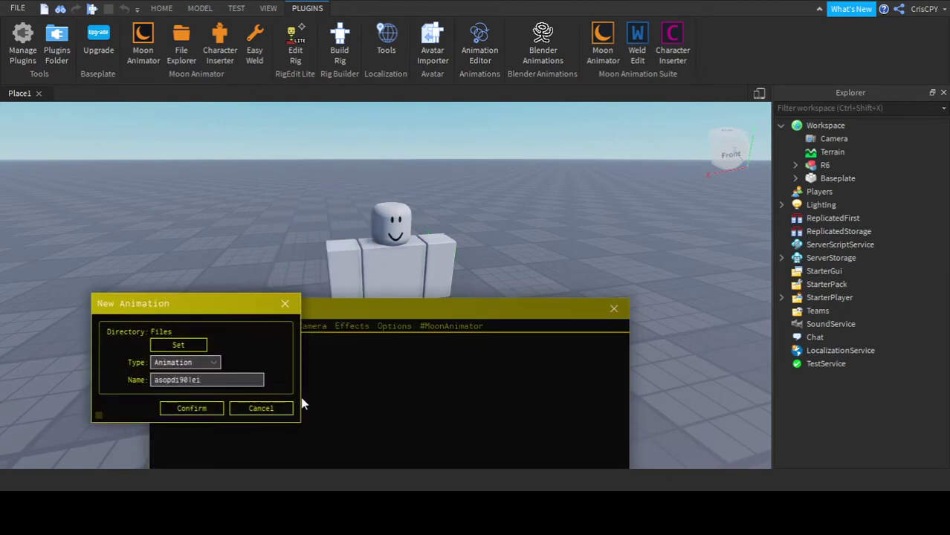
{"action": "left_click", "coordinate": [211, 411]}
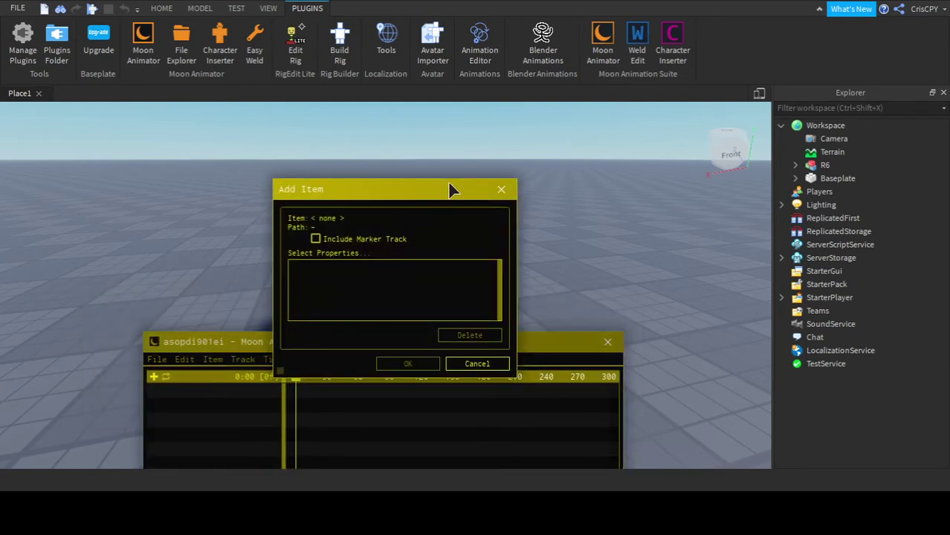
Add the R6 rig from the scene to the scratch animation
{"action": "left_click_drag", "start_coordinate": [443, 191], "coordinate": [399, 225]}
{"action": "left_click", "coordinate": [395, 249]}
{"action": "left_click", "coordinate": [414, 393]}
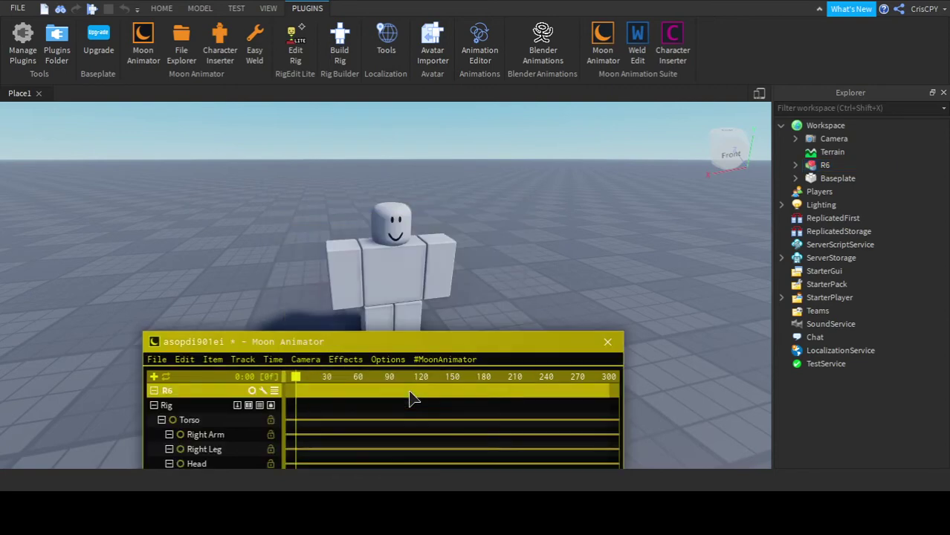
Paste the copied right arm keyframe at frame 1 and reflect the rig's pose onto the left arm
{"action": "left_click", "coordinate": [302, 374]}
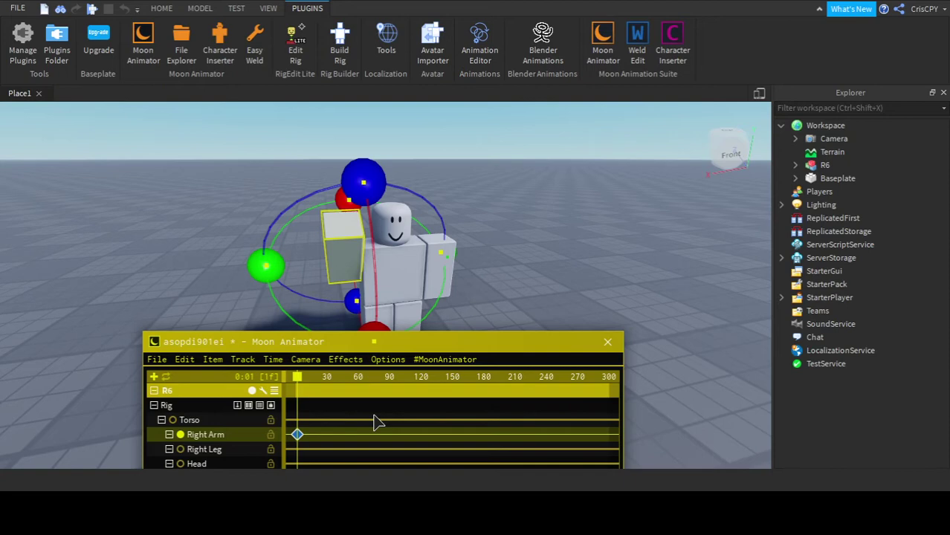
{"action": "left_click", "coordinate": [550, 291]}
{"action": "scroll", "coordinate": [541, 275], "scroll_direction": "up", "scroll_amount": 3}
{"action": "scroll", "coordinate": [536, 249], "scroll_direction": "down", "scroll_amount": 3}
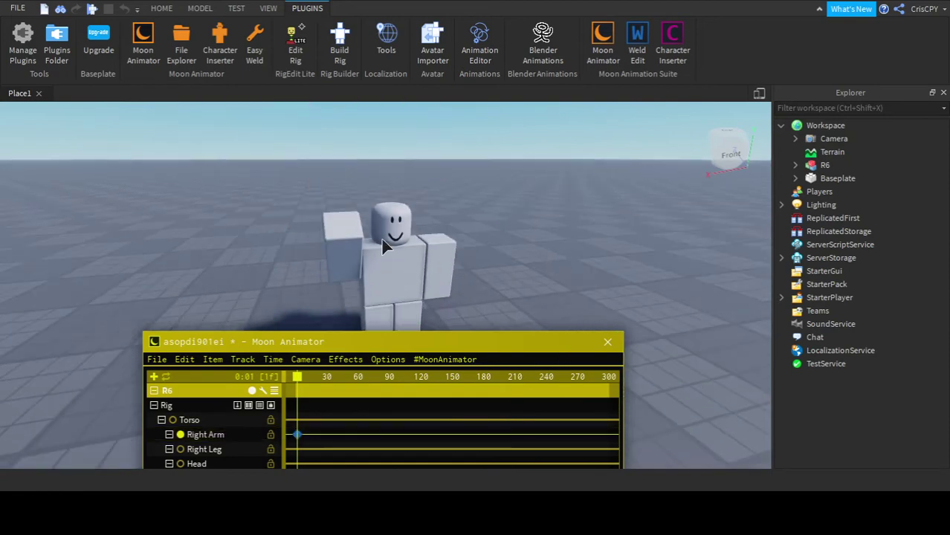
{"action": "left_click", "coordinate": [253, 412]}
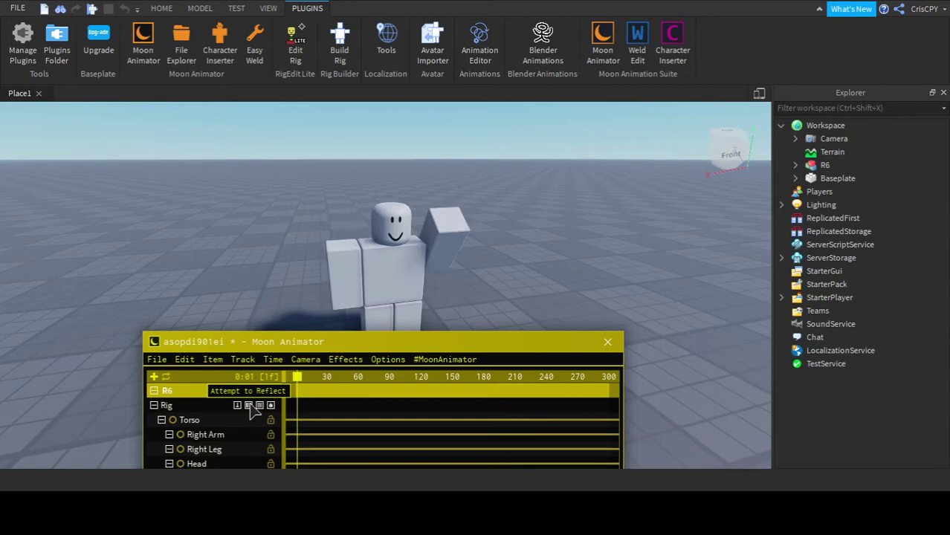
Copy the reflected left arm keyframe at frame 1 and save the scratch animation
{"action": "left_click", "coordinate": [431, 249]}
{"action": "left_click_drag", "start_coordinate": [459, 348], "coordinate": [475, 286]}
{"action": "left_click", "coordinate": [313, 417]}
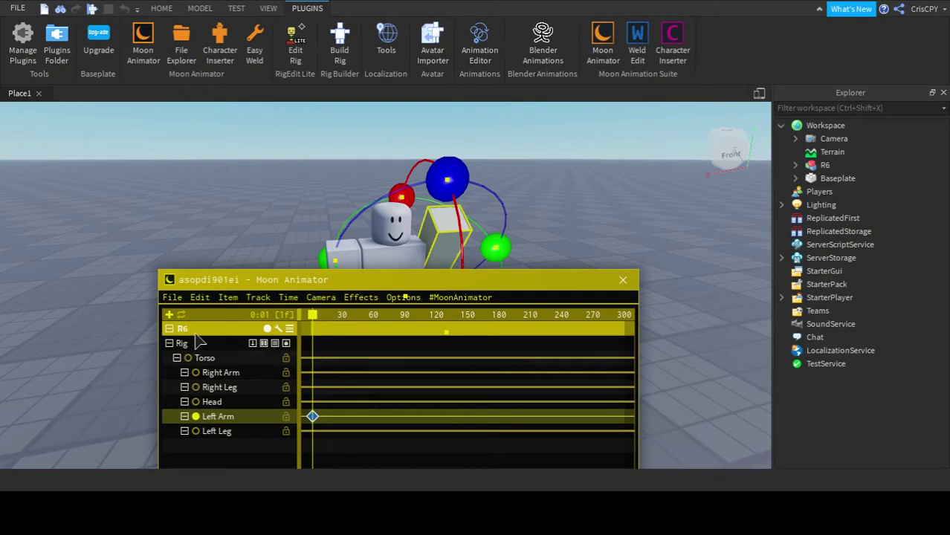
{"action": "left_click", "coordinate": [172, 299]}
{"action": "left_click", "coordinate": [186, 314]}
Reopen the Punch animation from the saved files
{"action": "left_click", "coordinate": [173, 298]}
{"action": "left_click", "coordinate": [212, 341]}
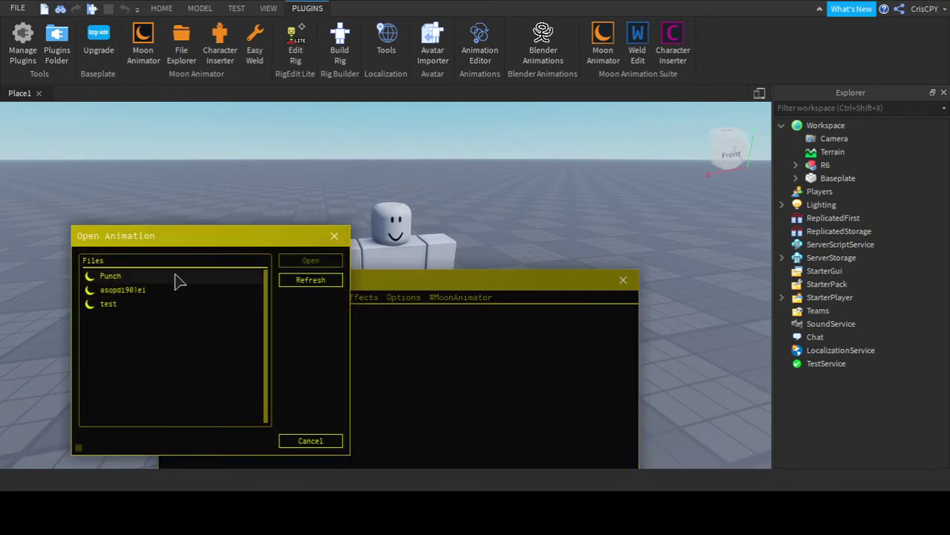
{"action": "left_click", "coordinate": [178, 278]}
{"action": "left_click", "coordinate": [313, 262]}
{"action": "left_click_drag", "start_coordinate": [337, 287], "coordinate": [248, 325]}
Place the playhead on the right arm's keyframe at frame 21 and paste the reflected left arm keyframe there
{"action": "left_click", "coordinate": [243, 410]}
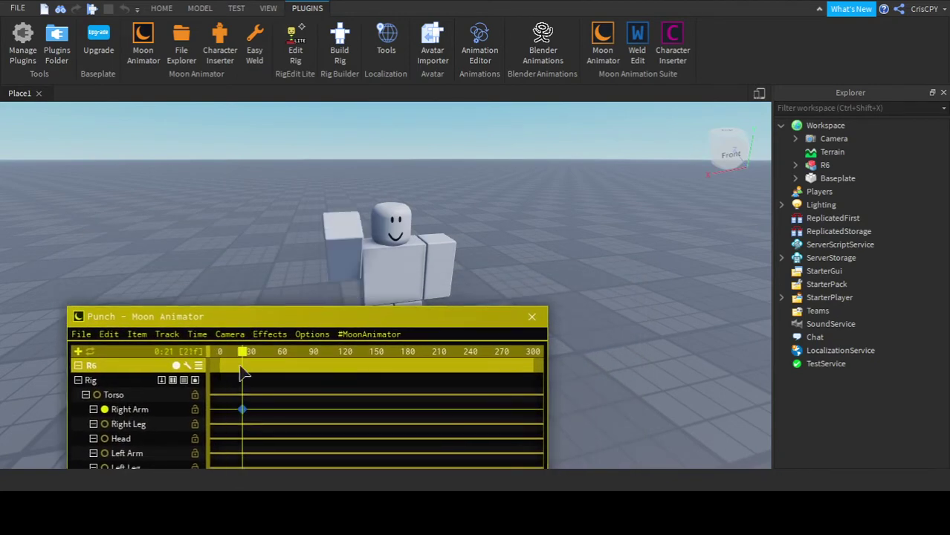
{"action": "left_click_drag", "start_coordinate": [243, 372], "coordinate": [245, 249]}
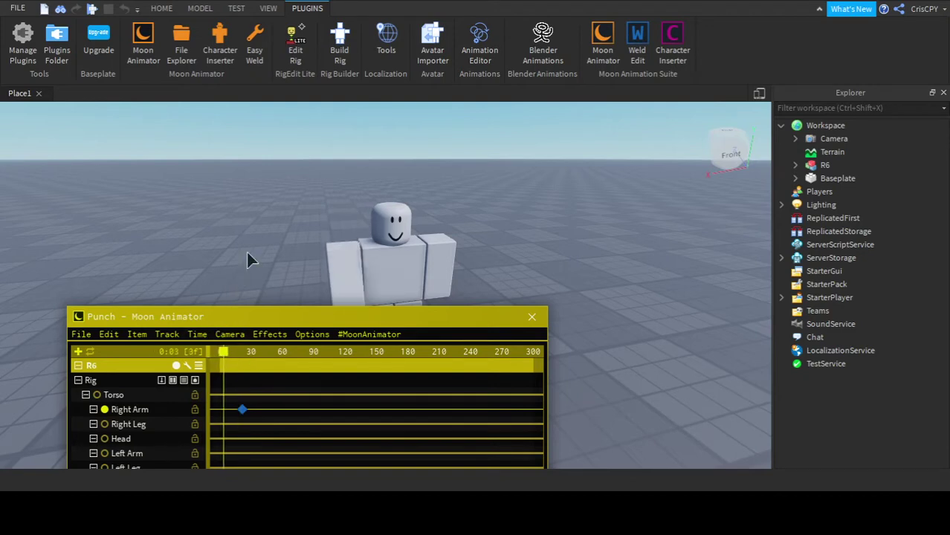
{"action": "scroll", "coordinate": [238, 255], "scroll_direction": "down", "scroll_amount": 3}
{"action": "scroll", "coordinate": [239, 260], "scroll_direction": "up", "scroll_amount": 3}
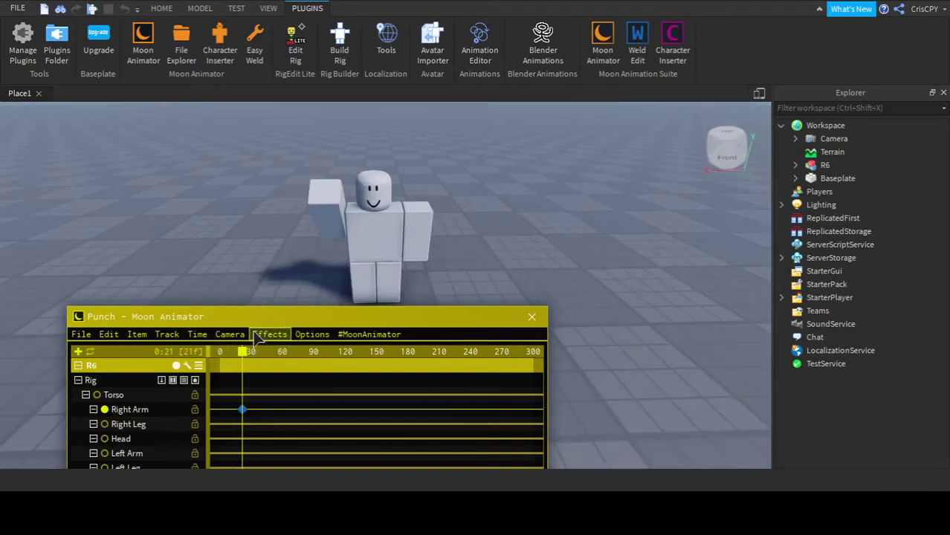
{"action": "key", "text": "Left"}
{"action": "key", "text": "Left"}
{"action": "key", "text": "Left"}
{"action": "key", "text": "Left"}
{"action": "key", "text": "Right"}
{"action": "key", "text": "Left"}
{"action": "key", "text": "Right"}
{"action": "key", "text": "Left"}
{"action": "key", "text": "Right"}
{"action": "key", "text": "Left"}
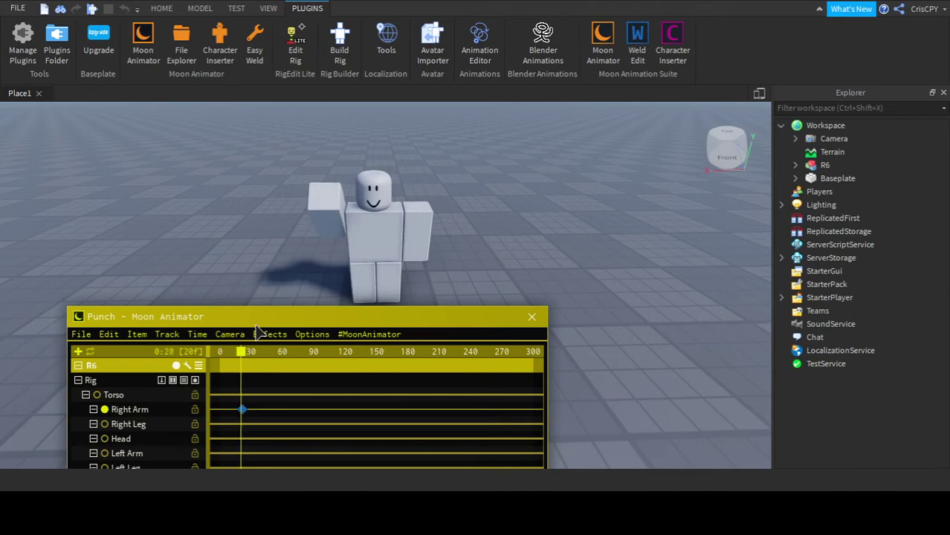
{"action": "key", "text": "Right"}
{"action": "key", "text": "Right"}
{"action": "key", "text": "Right"}
{"action": "key", "text": "Right"}
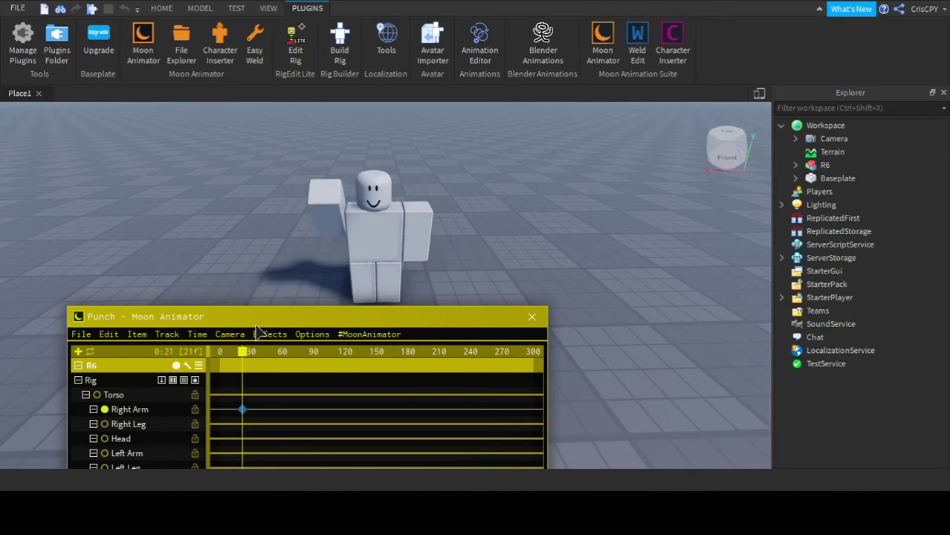
{"action": "key", "text": "Left"}
{"action": "key", "text": "Right"}
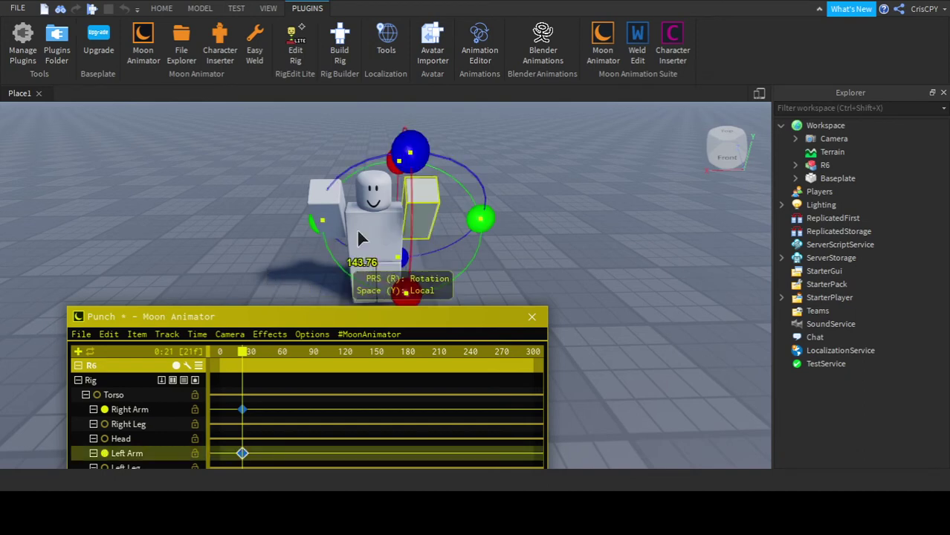
{"action": "left_click", "coordinate": [529, 183]}
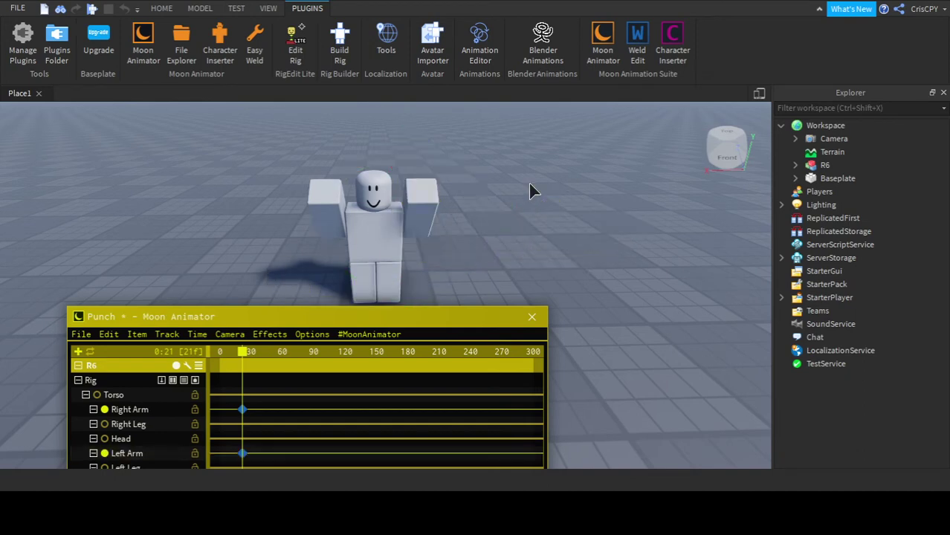
{"action": "right_click_drag", "start_coordinate": [530, 183], "coordinate": [529, 183]}
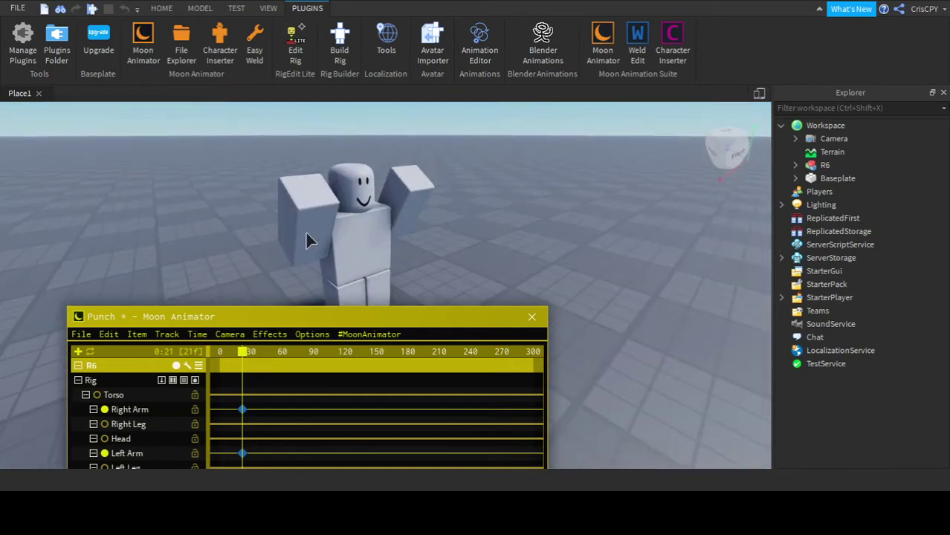
{"action": "left_click", "coordinate": [306, 233]}
{"action": "right_click_drag", "start_coordinate": [485, 228], "coordinate": [488, 223]}
{"action": "left_click", "coordinate": [489, 227]}
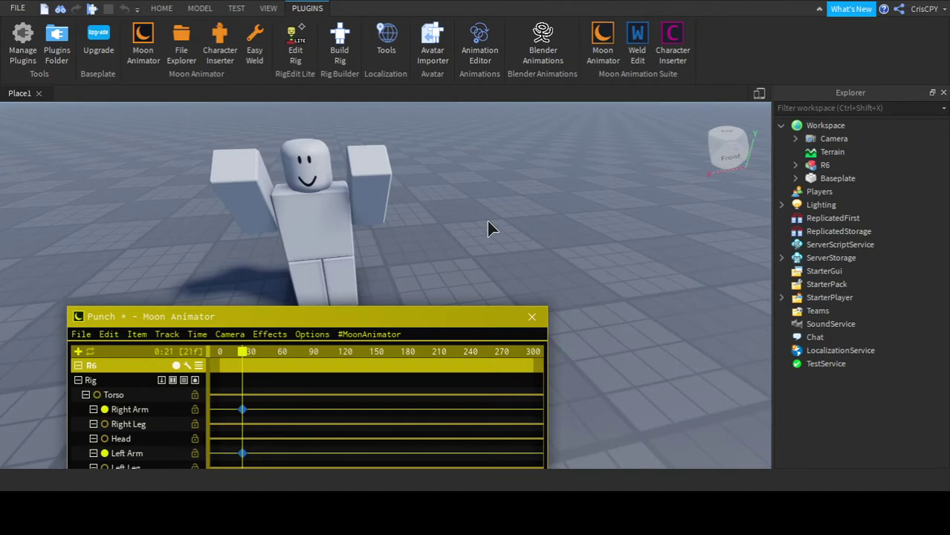
{"action": "scroll", "coordinate": [487, 221], "scroll_direction": "down", "scroll_amount": 3}
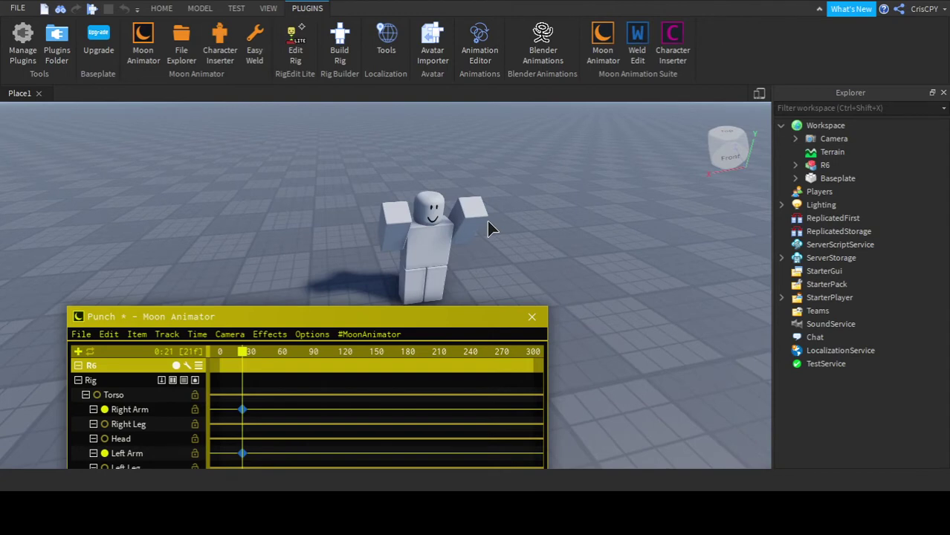
Reposition the animator window and box-select the right and left arm keyframes together at frame 21
{"action": "scroll", "coordinate": [467, 252], "scroll_direction": "up", "scroll_amount": 3}
{"action": "scroll", "coordinate": [415, 278], "scroll_direction": "down", "scroll_amount": 3}
{"action": "right_click_drag", "start_coordinate": [415, 277], "coordinate": [427, 268]}
{"action": "left_click_drag", "start_coordinate": [419, 323], "coordinate": [443, 258]}
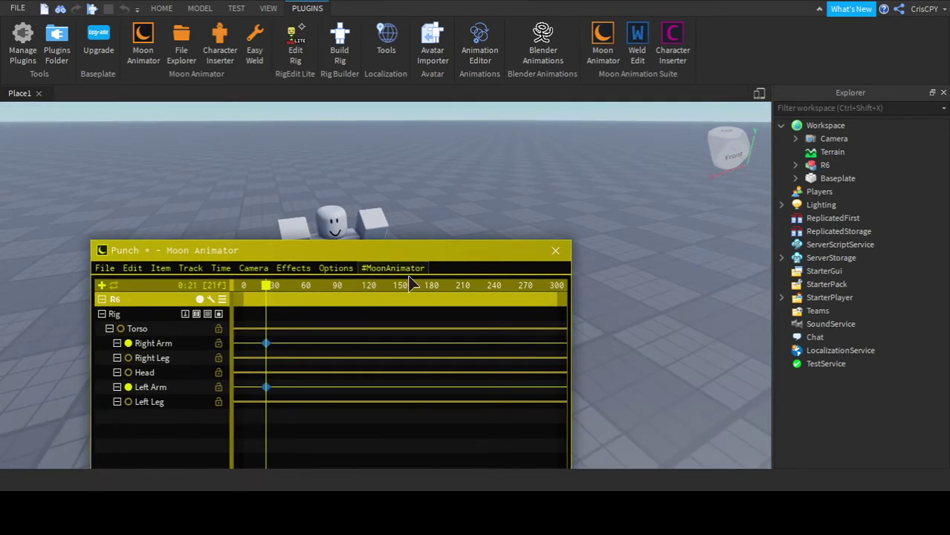
{"action": "left_click", "coordinate": [266, 343]}
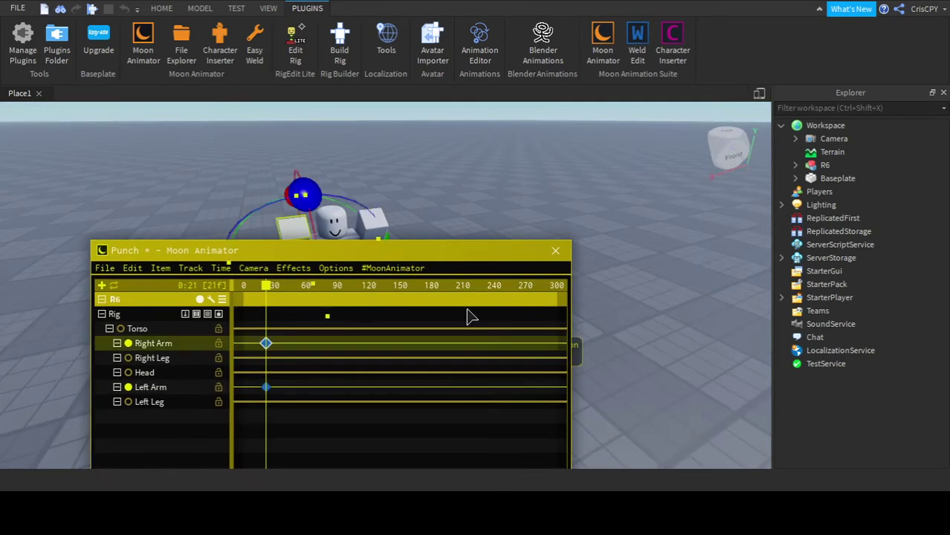
{"action": "left_click", "coordinate": [301, 372]}
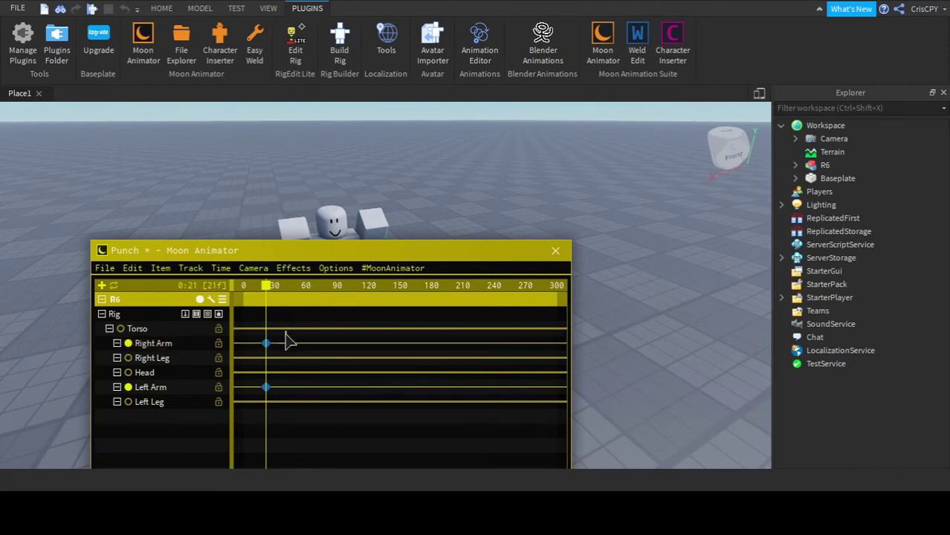
{"action": "left_click_drag", "start_coordinate": [286, 332], "coordinate": [266, 390]}
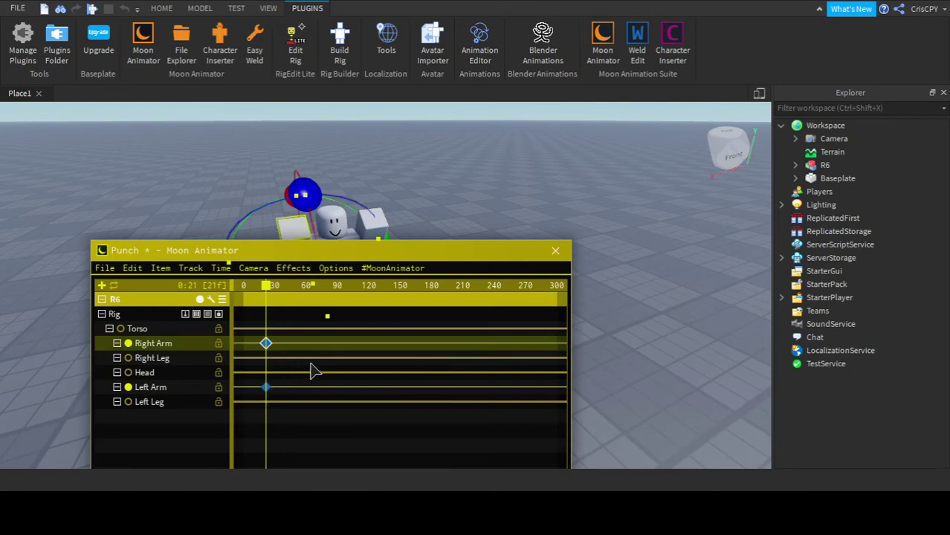
{"action": "left_click_drag", "start_coordinate": [327, 357], "coordinate": [254, 403]}
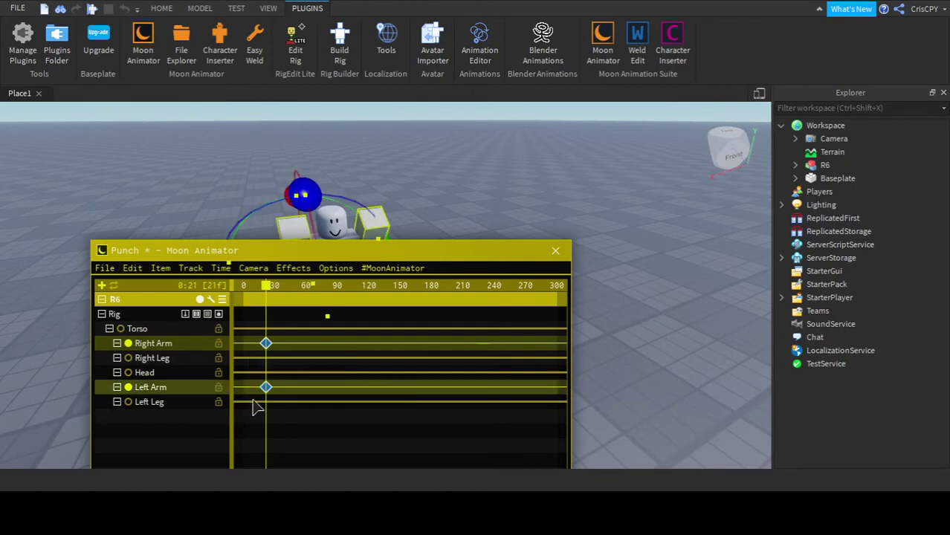
{"action": "left_click_drag", "start_coordinate": [303, 348], "coordinate": [244, 414]}
{"action": "left_click_drag", "start_coordinate": [288, 315], "coordinate": [255, 416]}
Return the playhead to frame 0 and reposition the animator window so the rig's upper body and all tracks show
{"action": "left_click_drag", "start_coordinate": [287, 255], "coordinate": [291, 325]}
{"action": "left_click_drag", "start_coordinate": [270, 357], "coordinate": [167, 315]}
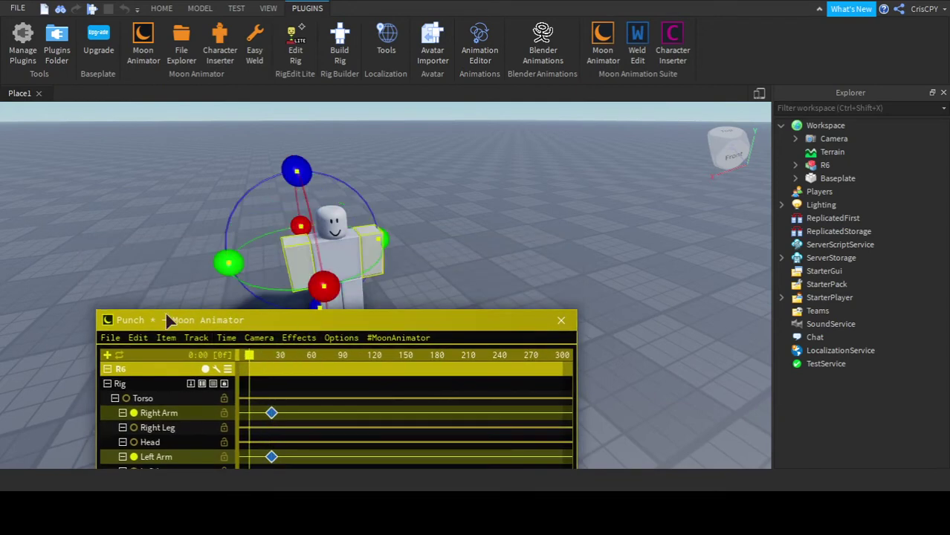
{"action": "left_click", "coordinate": [181, 304]}
{"action": "left_click_drag", "start_coordinate": [274, 325], "coordinate": [273, 296]}
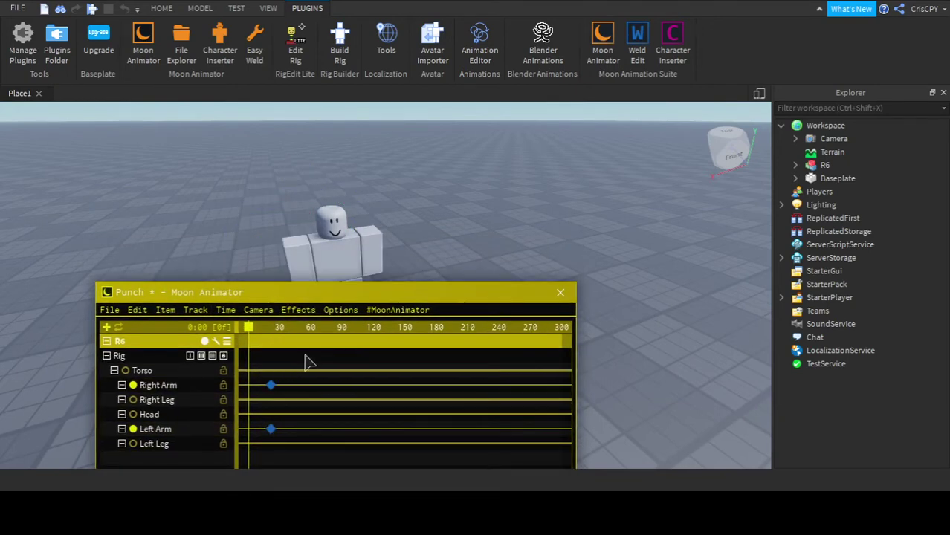
Box-select the right arm keyframe alone, the left arm keyframe alone, and both together, then clear the selection
{"action": "left_click_drag", "start_coordinate": [306, 356], "coordinate": [262, 414]}
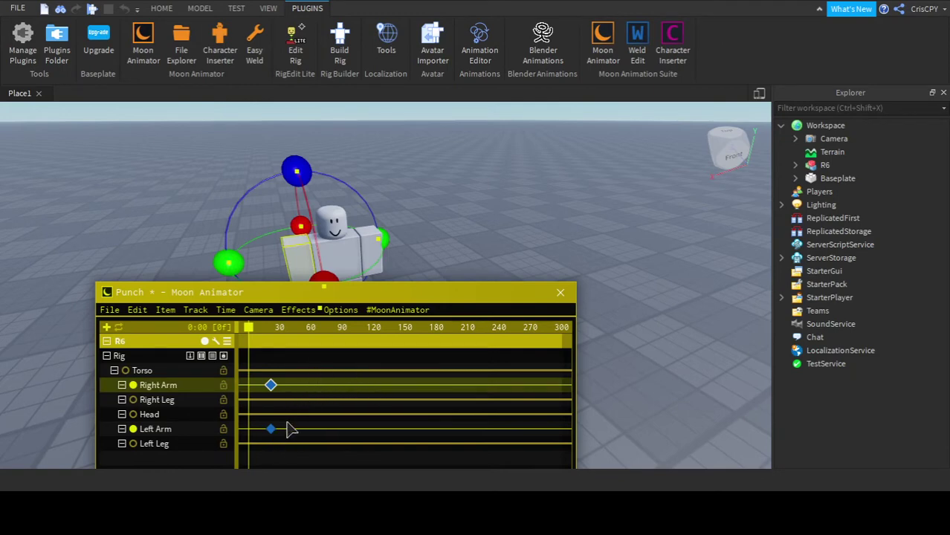
{"action": "left_click_drag", "start_coordinate": [287, 421], "coordinate": [248, 448]}
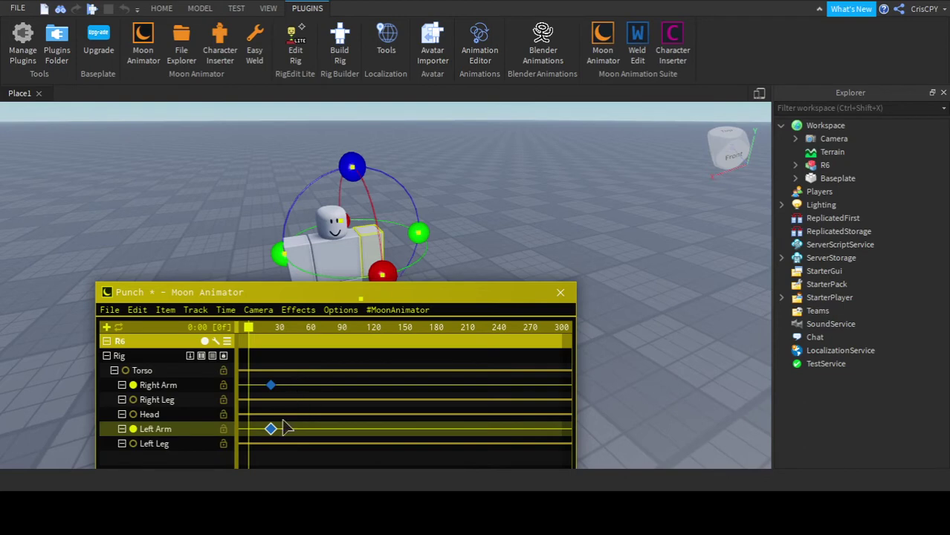
{"action": "left_click_drag", "start_coordinate": [289, 413], "coordinate": [274, 457]}
{"action": "left_click_drag", "start_coordinate": [289, 376], "coordinate": [265, 437]}
{"action": "left_click", "coordinate": [338, 380]}
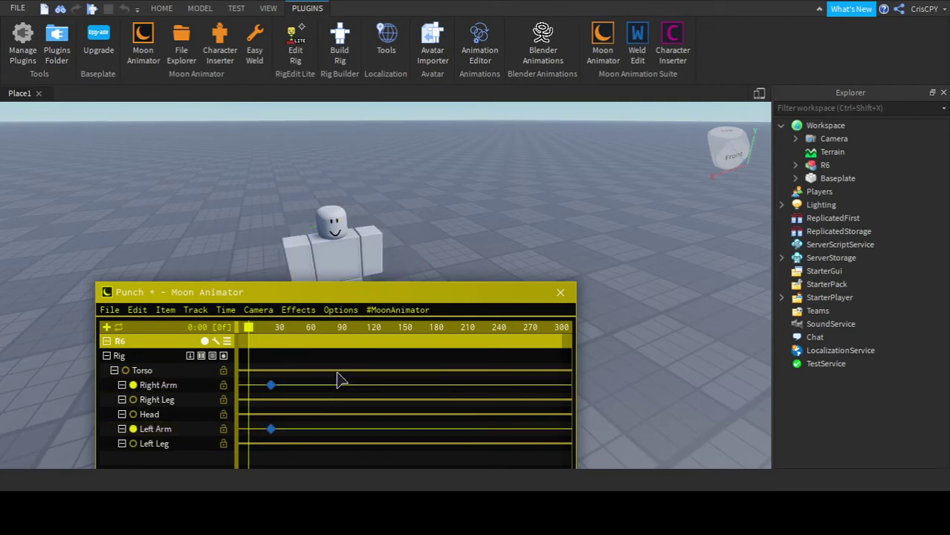
Delete the right and left arm keyframes together and return the playhead to frame 0
{"action": "left_click_drag", "start_coordinate": [296, 360], "coordinate": [269, 454]}
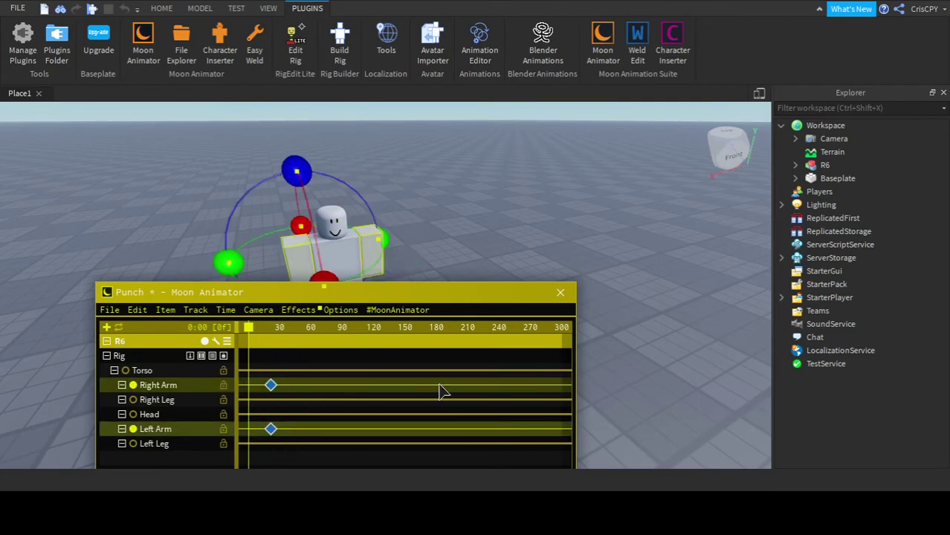
{"action": "key", "text": "Delete"}
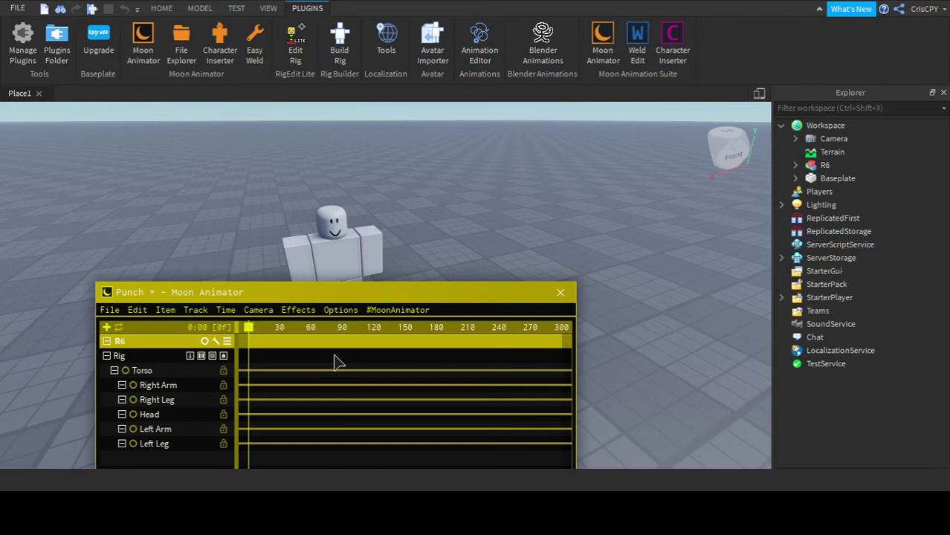
{"action": "key", "text": "space"}
{"action": "right_click_drag", "start_coordinate": [384, 219], "coordinate": [383, 219]}
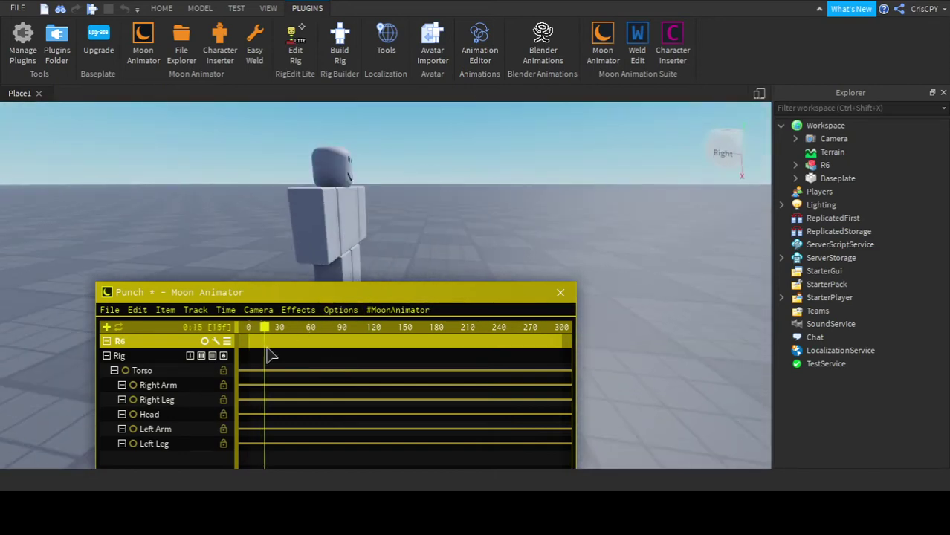
{"action": "left_click_drag", "start_coordinate": [260, 341], "coordinate": [238, 338]}
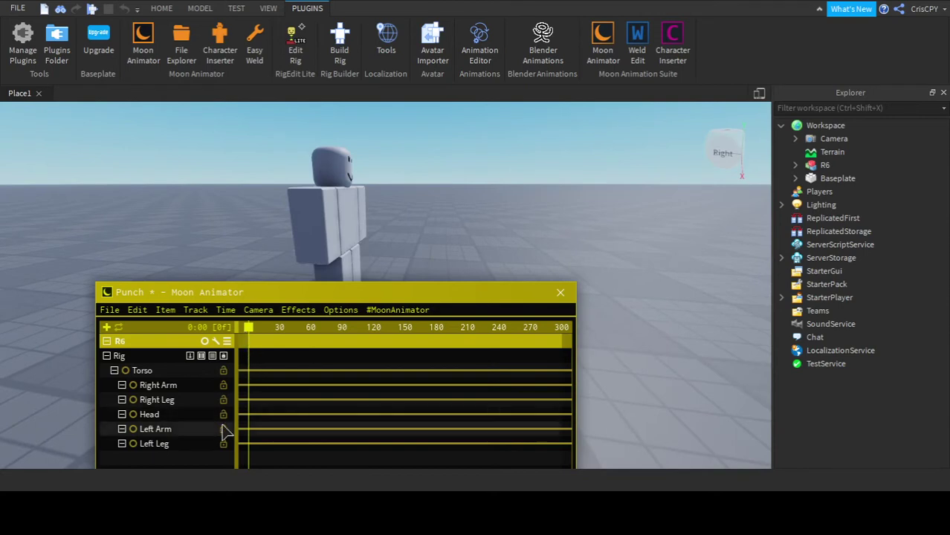
Select only the Right Arm track and add a keyframe for its default pose at frame 0
{"action": "left_click", "coordinate": [203, 387]}
{"action": "left_click_drag", "start_coordinate": [195, 376], "coordinate": [192, 446]}
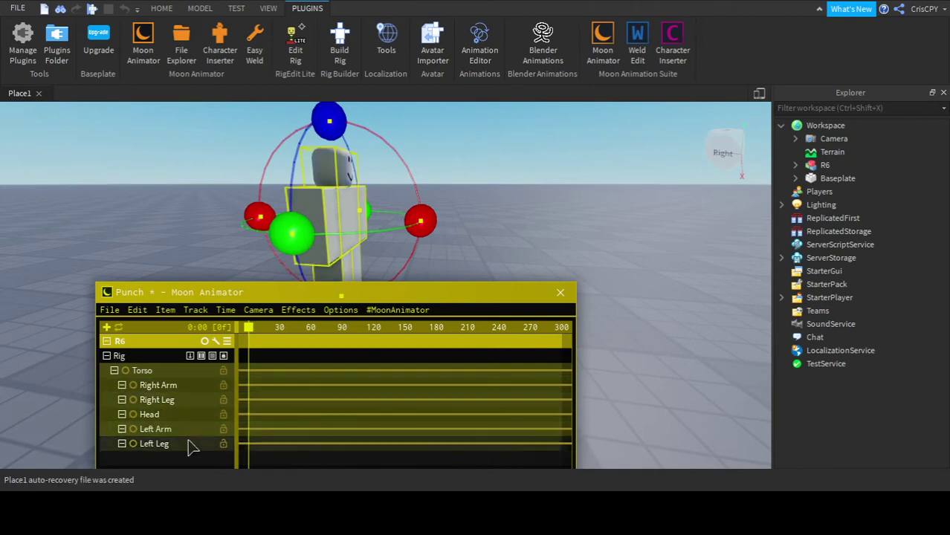
{"action": "left_click", "coordinate": [187, 375]}
{"action": "left_click", "coordinate": [167, 400]}
{"action": "left_click", "coordinate": [180, 386]}
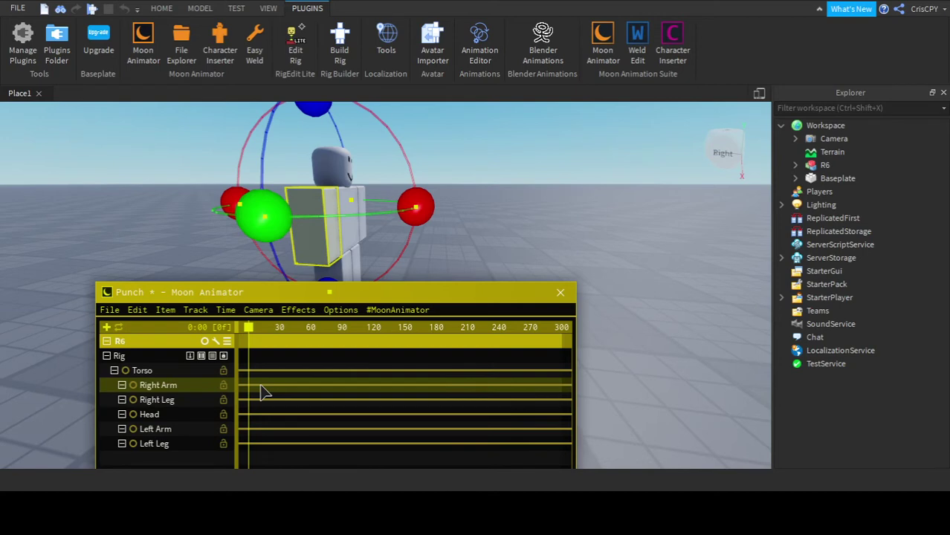
{"action": "key", "text": "k"}
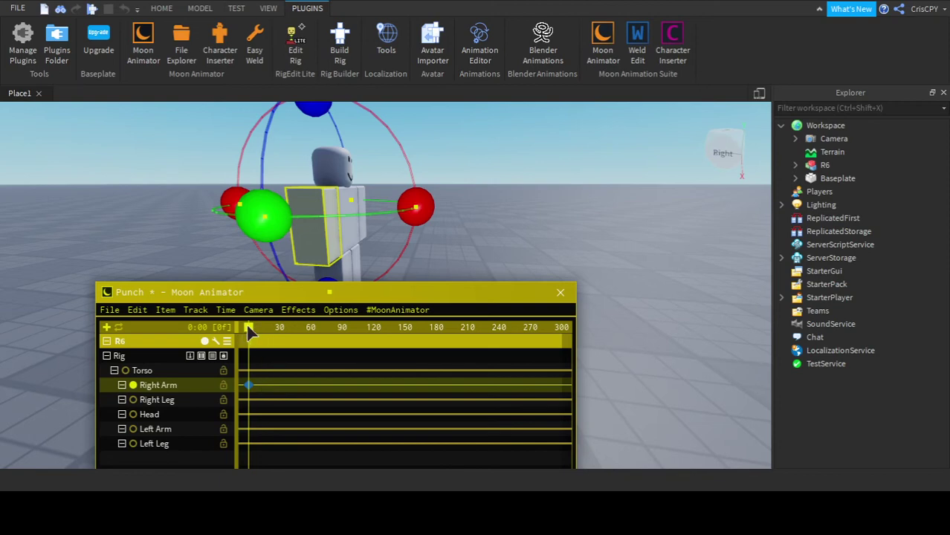
Rotate the right arm about 91 degrees forward at frame 51 to create its second keyframe
{"action": "left_click_drag", "start_coordinate": [250, 332], "coordinate": [306, 336]}
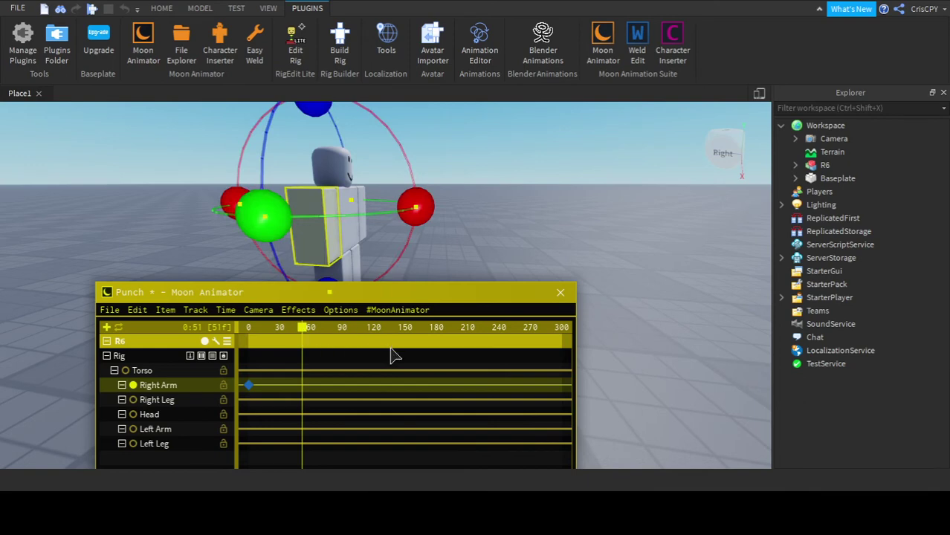
{"action": "left_click", "coordinate": [323, 253]}
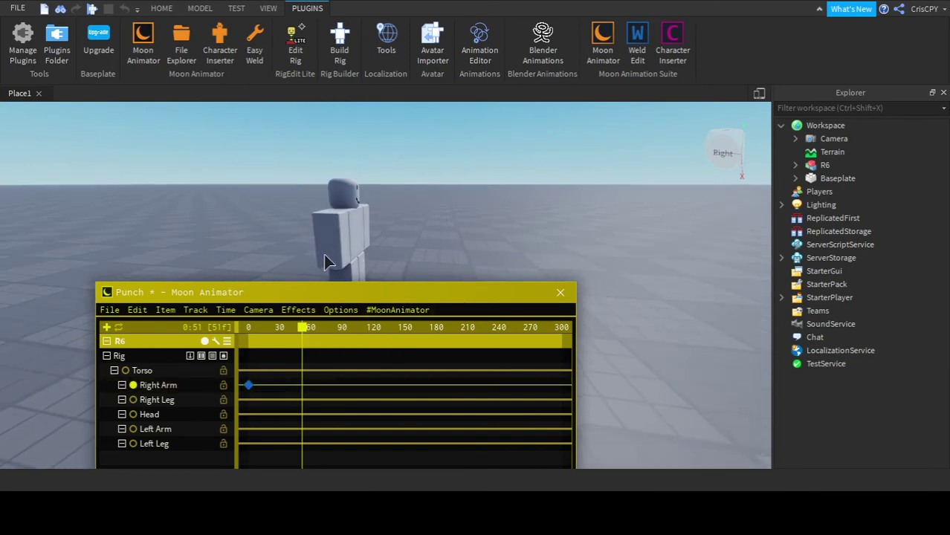
{"action": "left_click", "coordinate": [378, 231]}
{"action": "left_click_drag", "start_coordinate": [414, 216], "coordinate": [329, 139]}
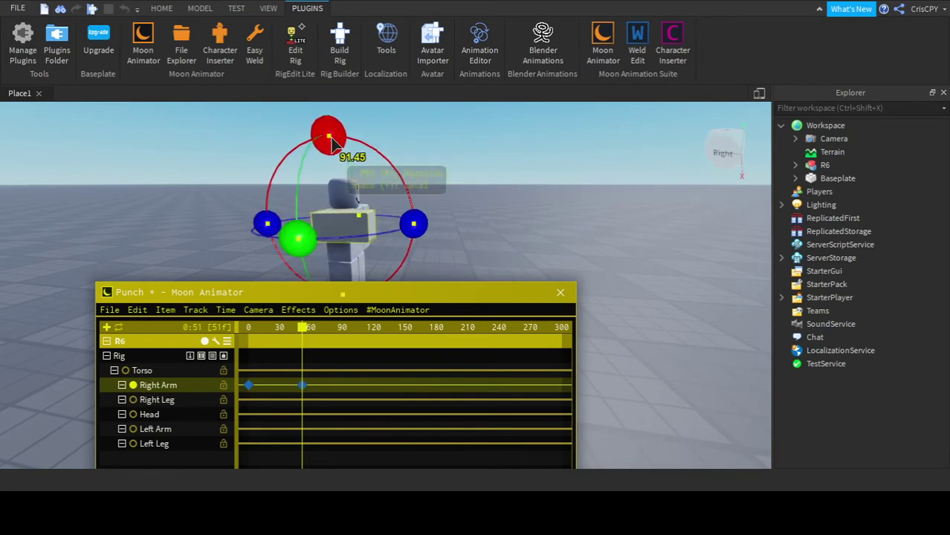
Open the easing settings of the right arm's frame 0 keyframe and preview the Constant and Linear ease types
{"action": "left_click", "coordinate": [249, 385]}
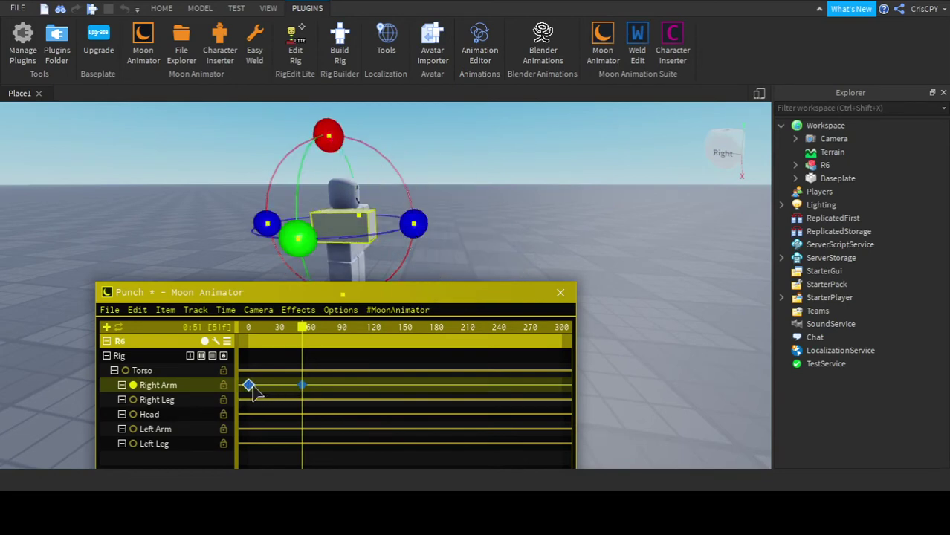
{"action": "left_click_drag", "start_coordinate": [279, 340], "coordinate": [251, 342]}
{"action": "left_click", "coordinate": [251, 383]}
{"action": "left_click", "coordinate": [252, 387]}
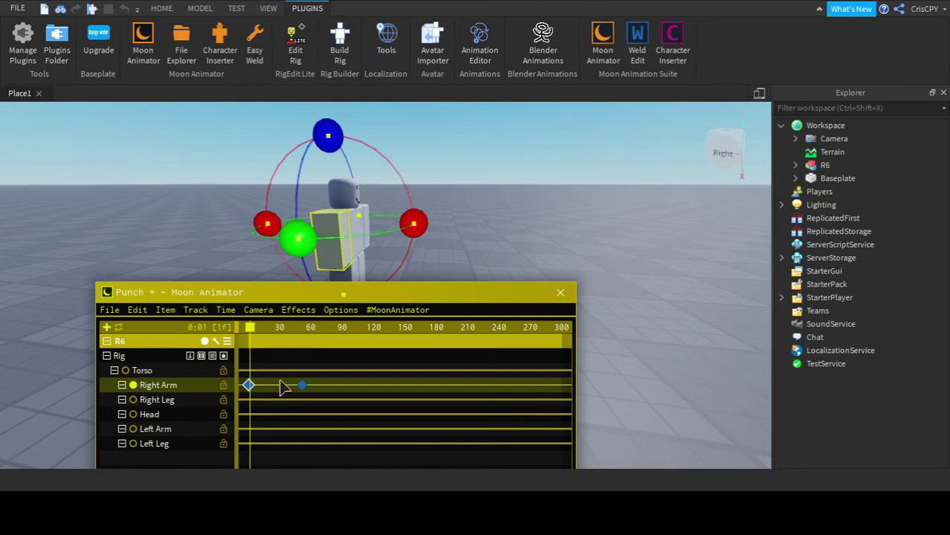
{"action": "key", "text": "e"}
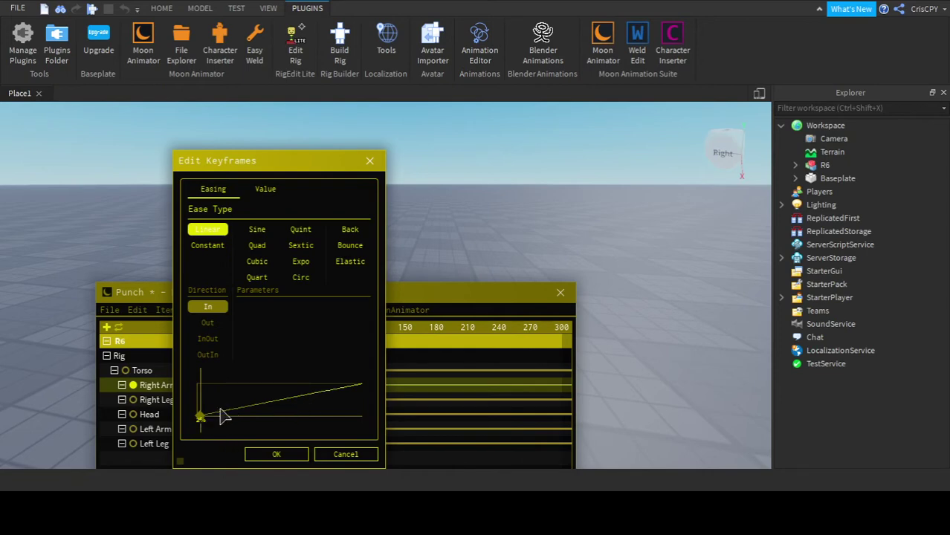
{"action": "left_click", "coordinate": [202, 247]}
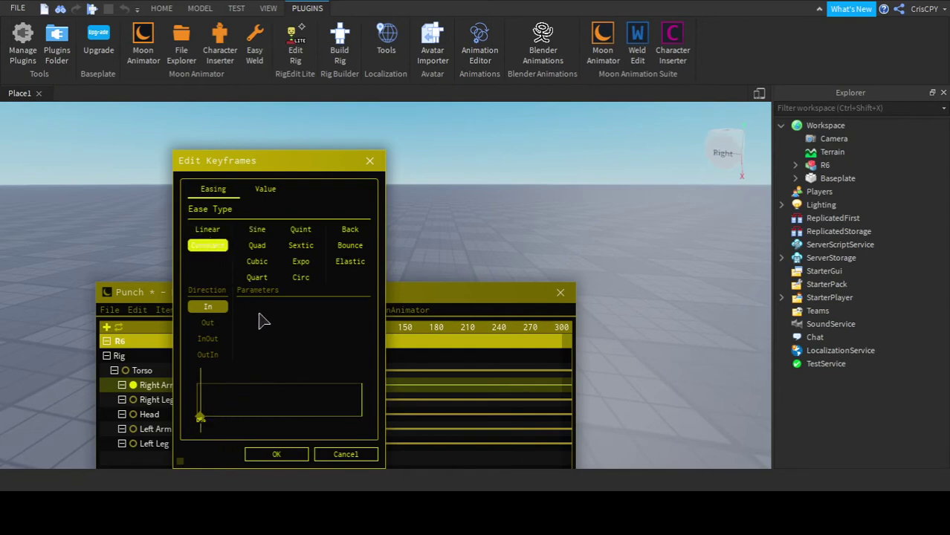
{"action": "left_click", "coordinate": [217, 233]}
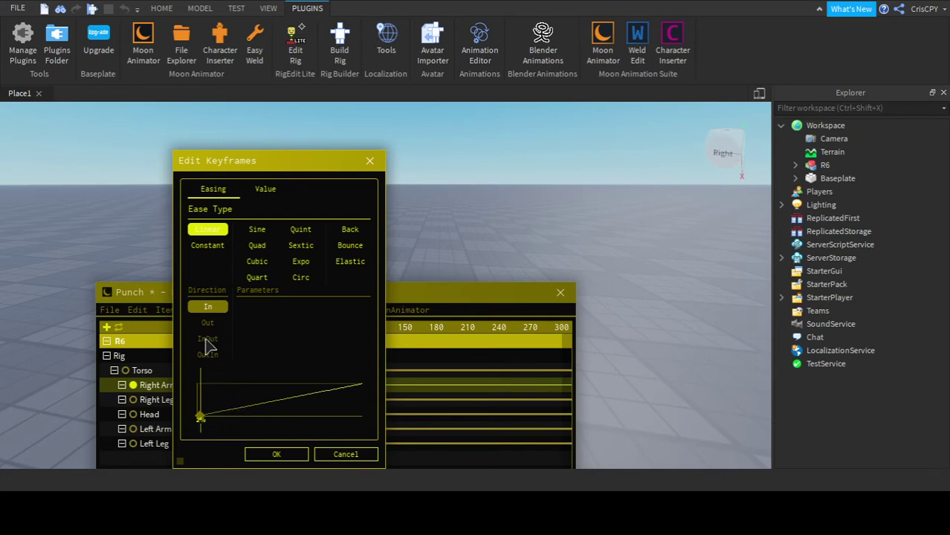
Preview the Sine ease type with the In, Out, InOut and OutIn directions
{"action": "left_click", "coordinate": [257, 231]}
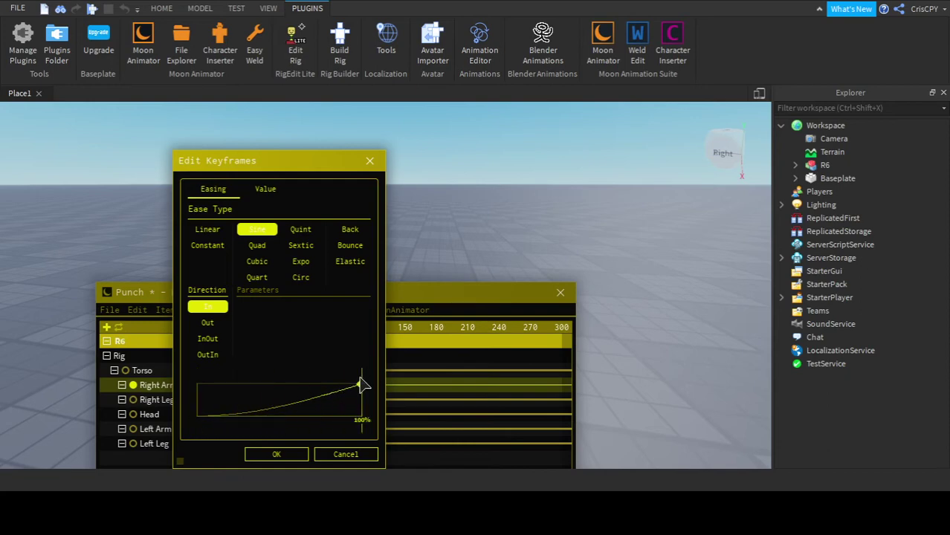
{"action": "left_click", "coordinate": [212, 327]}
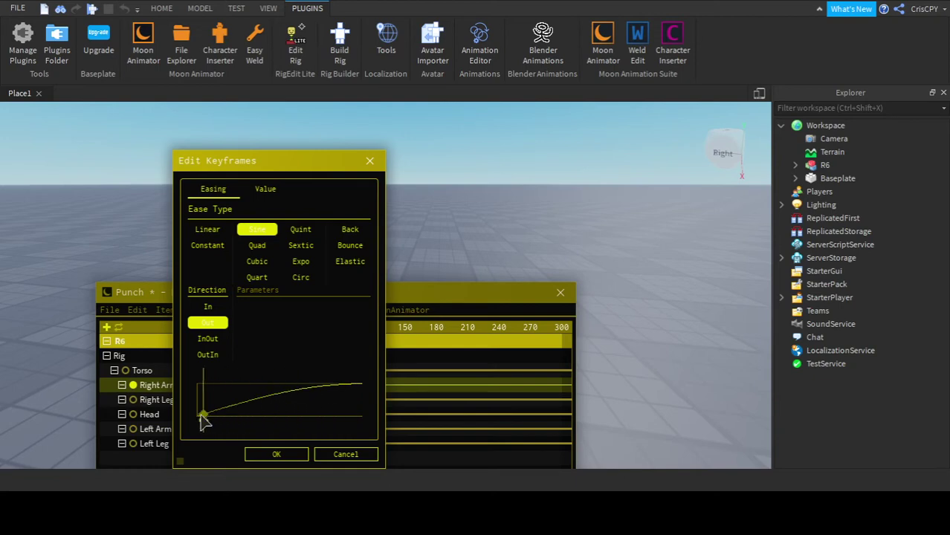
{"action": "left_click", "coordinate": [206, 339]}
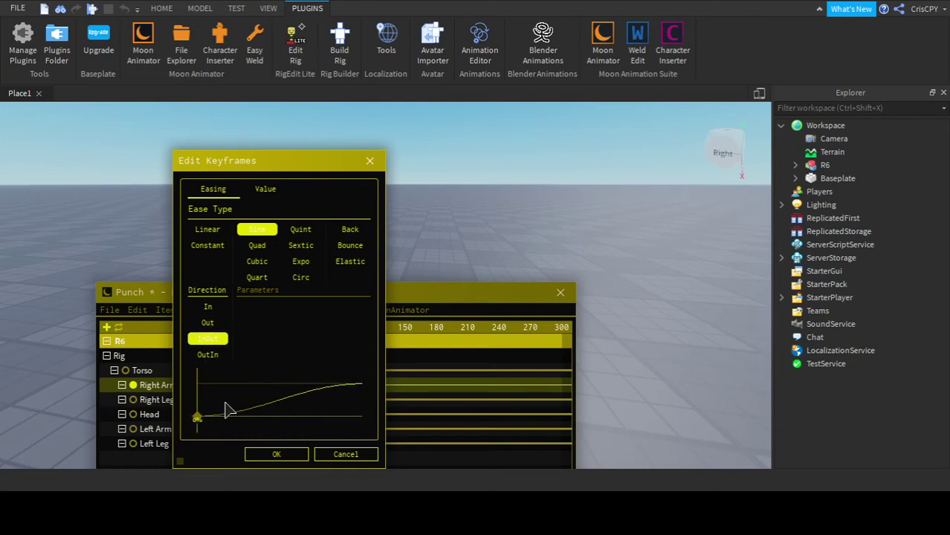
{"action": "left_click", "coordinate": [209, 355]}
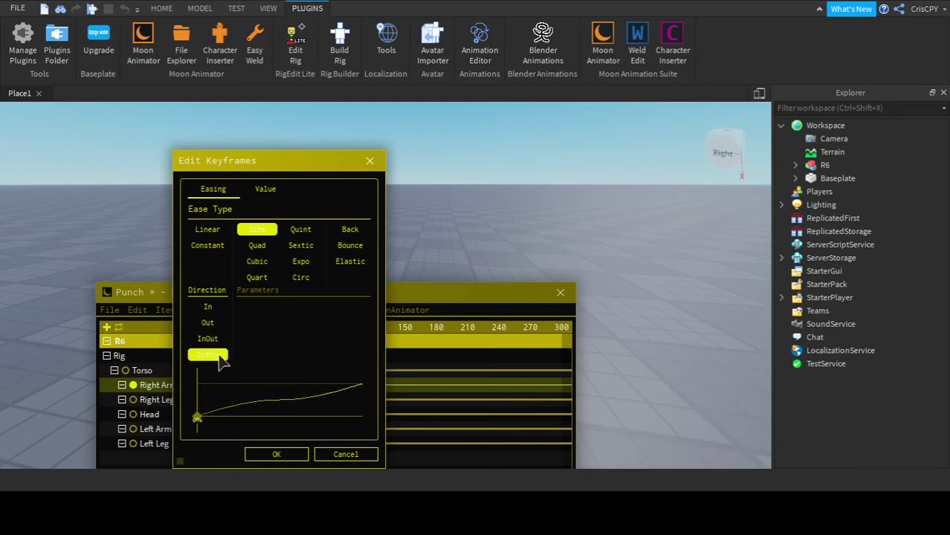
{"action": "left_click", "coordinate": [212, 339]}
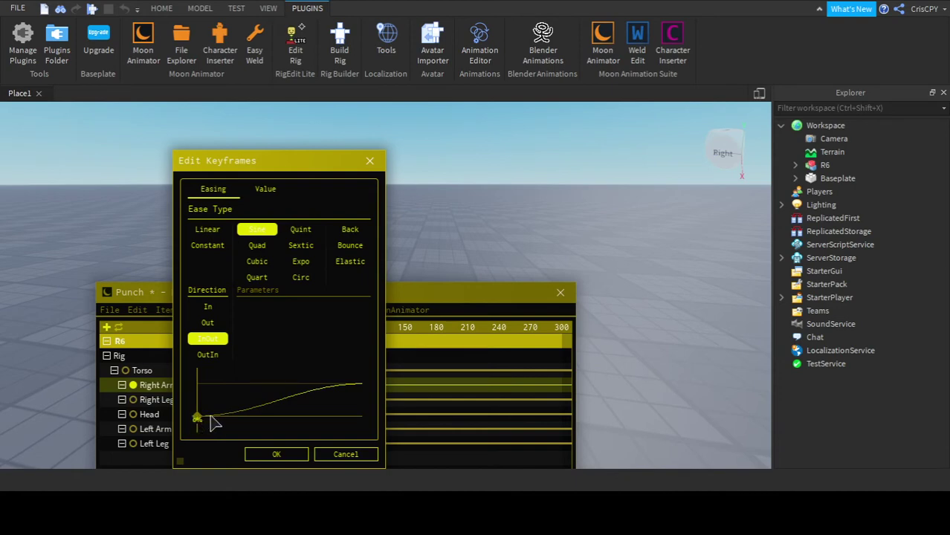
Compare the Sine InOut and OutIn curves on the easing graph and set the direction back to In
{"action": "mouse_move", "coordinate": [212, 422]}
{"action": "left_mouse_down"}
{"action": "mouse_move", "coordinate": [250, 404]}
{"action": "mouse_move", "coordinate": [296, 398]}
{"action": "mouse_move", "coordinate": [391, 410]}
{"action": "mouse_move", "coordinate": [185, 431]}
{"action": "left_mouse_up"}
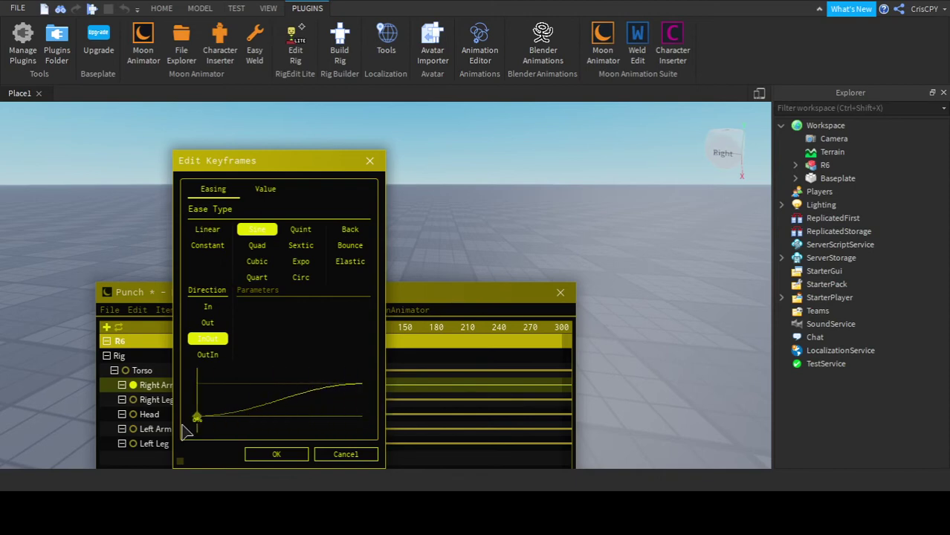
{"action": "left_click", "coordinate": [225, 358]}
{"action": "left_click_drag", "start_coordinate": [210, 421], "coordinate": [366, 388]}
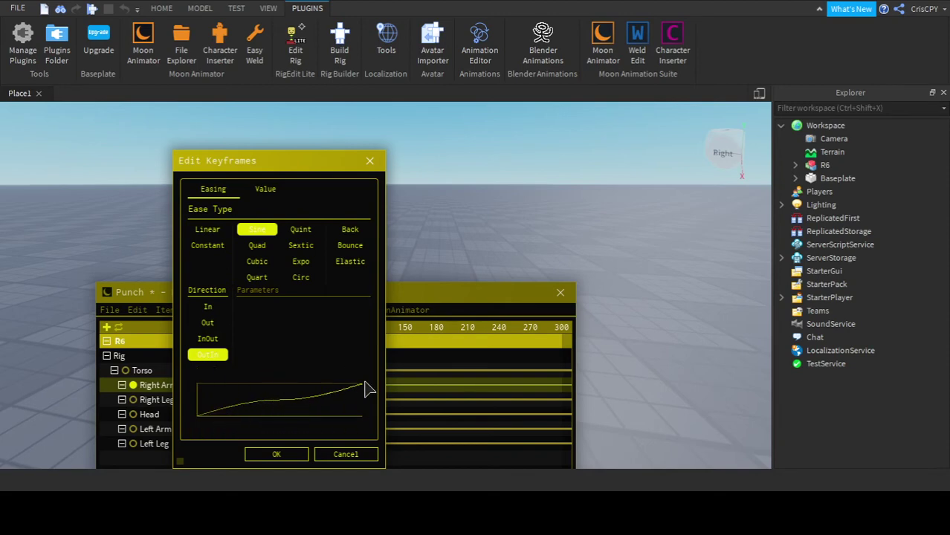
{"action": "left_click", "coordinate": [224, 341]}
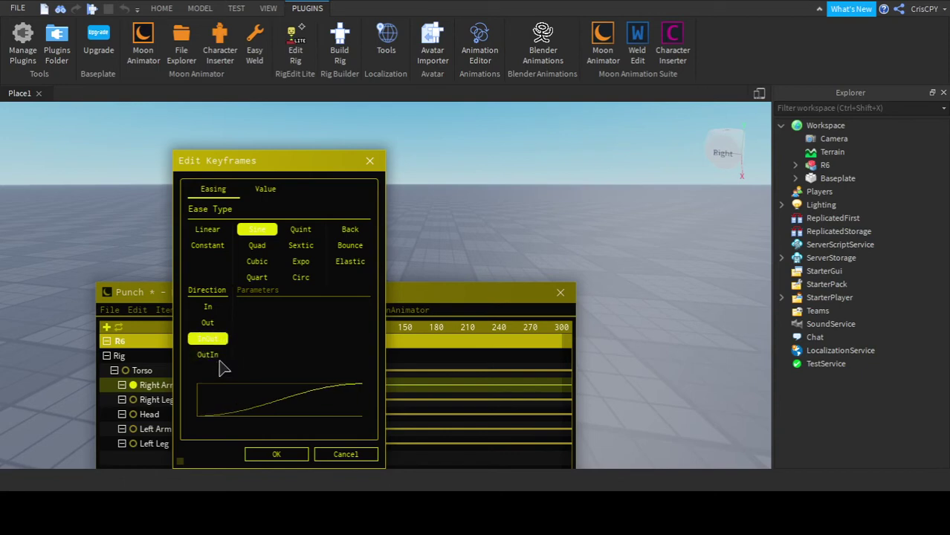
{"action": "left_click", "coordinate": [217, 358]}
{"action": "left_click", "coordinate": [218, 307]}
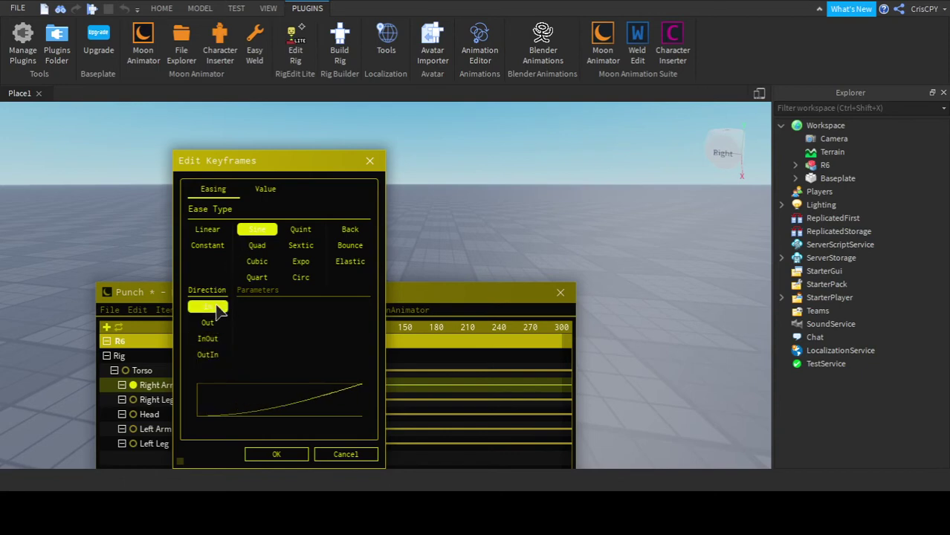
Preview the In curves of the Quad, Cubic, Quart, Quint, Sextic, Expo and Circ ease types
{"action": "left_click", "coordinate": [255, 248]}
{"action": "left_click", "coordinate": [257, 262]}
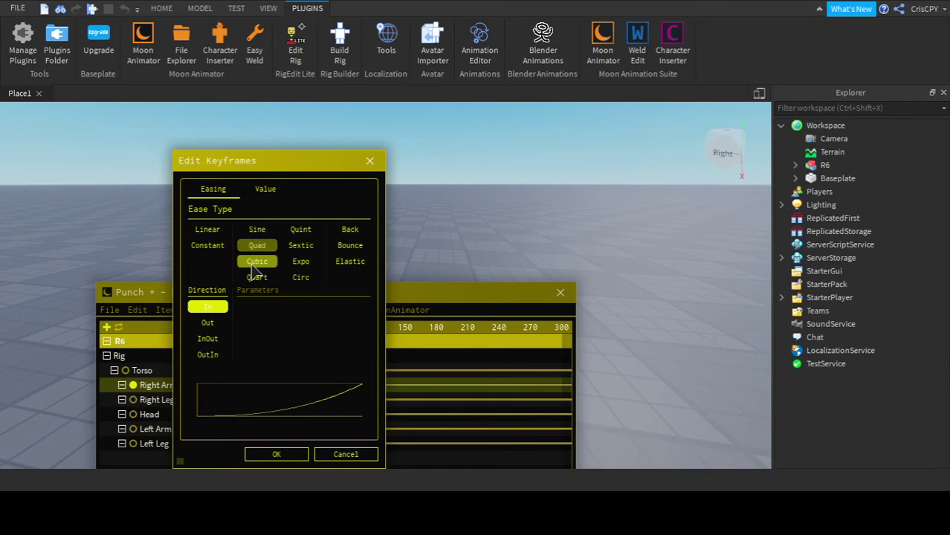
{"action": "left_click", "coordinate": [257, 278]}
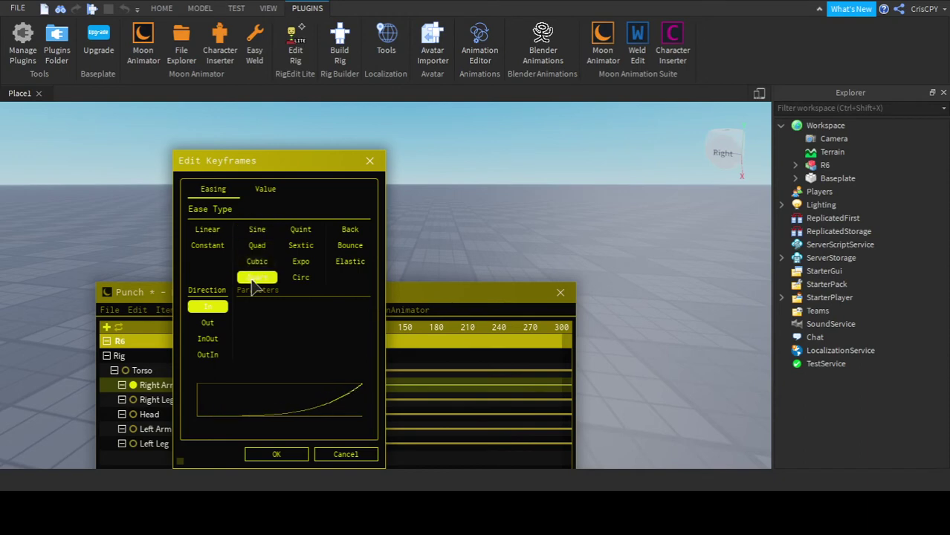
{"action": "left_click", "coordinate": [307, 233]}
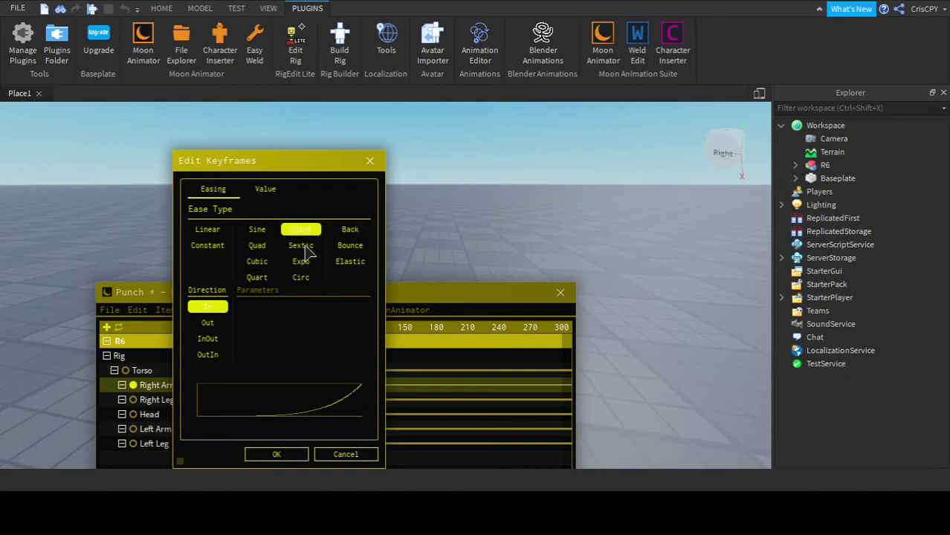
{"action": "left_click", "coordinate": [306, 247]}
{"action": "left_click", "coordinate": [307, 265]}
{"action": "left_click", "coordinate": [301, 283]}
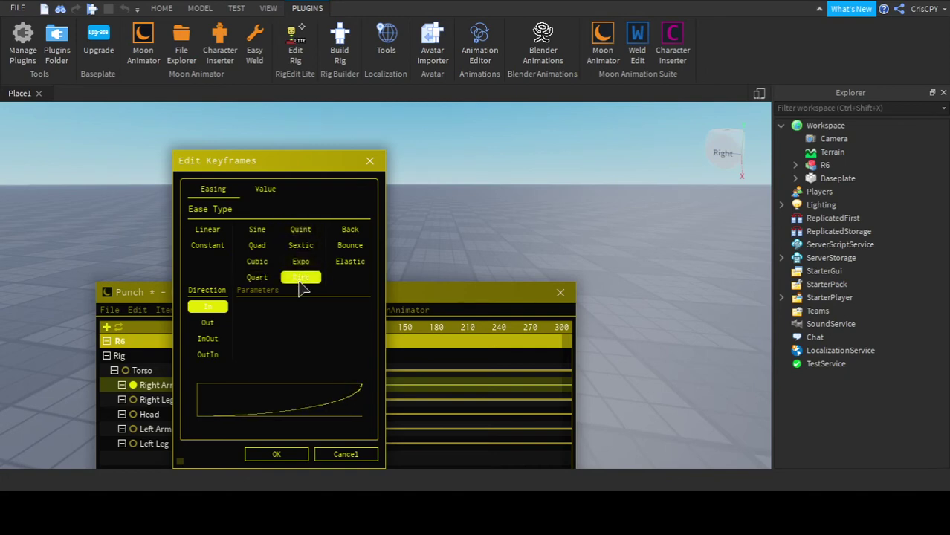
Compare the In curves of Sine, Quad and Quint on the easing graph, and preview Quint in the Out direction
{"action": "left_click", "coordinate": [266, 235]}
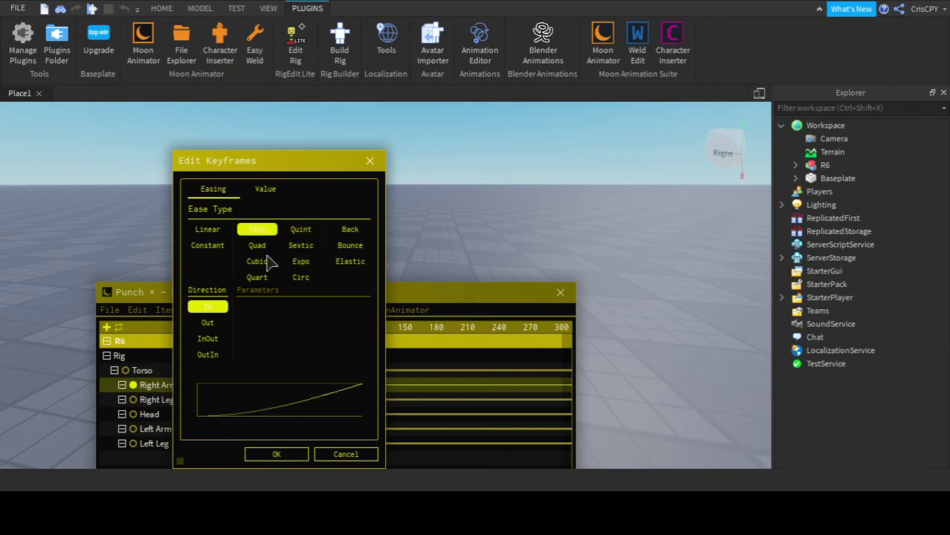
{"action": "left_click", "coordinate": [250, 248]}
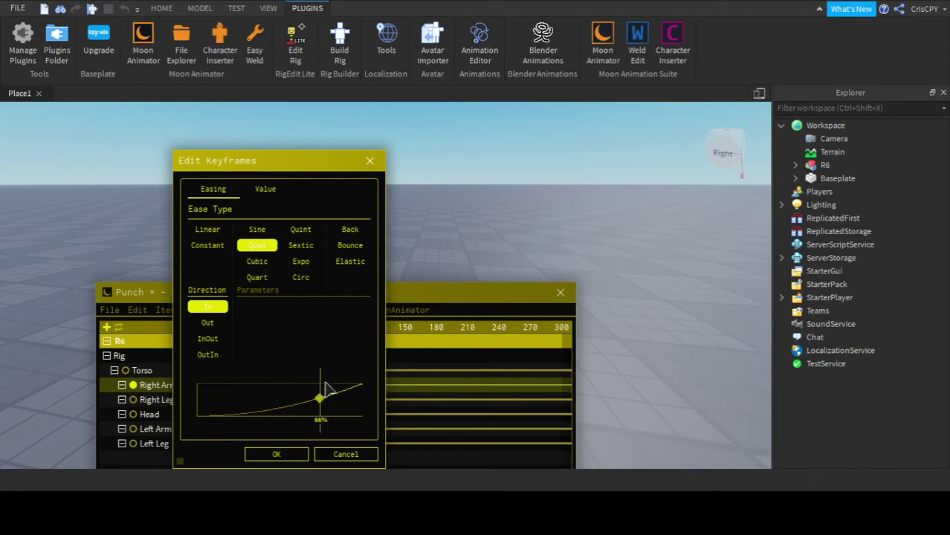
{"action": "left_click", "coordinate": [301, 229]}
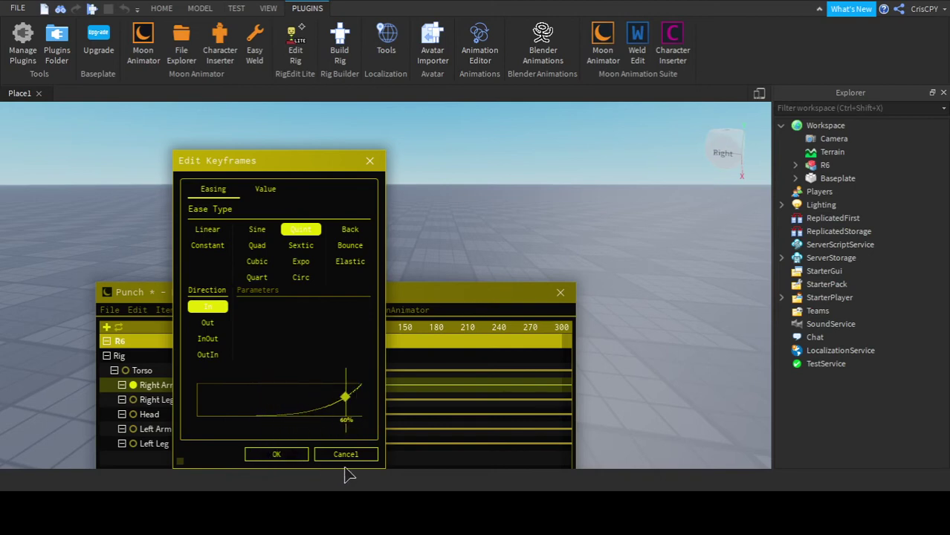
{"action": "left_click", "coordinate": [207, 322]}
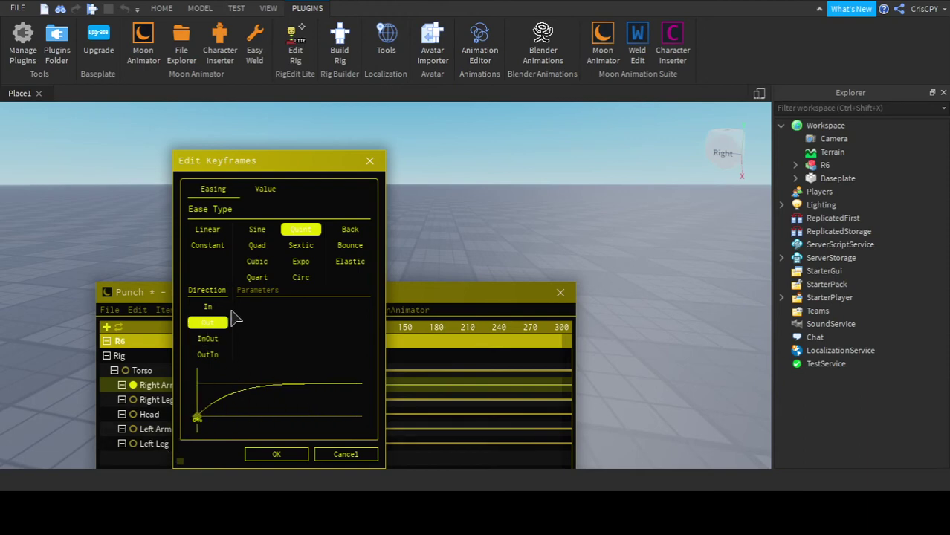
Apply Linear easing to the right arm's frame 0 keyframe and play back the animation
{"action": "left_click_drag", "start_coordinate": [279, 165], "coordinate": [632, 191]}
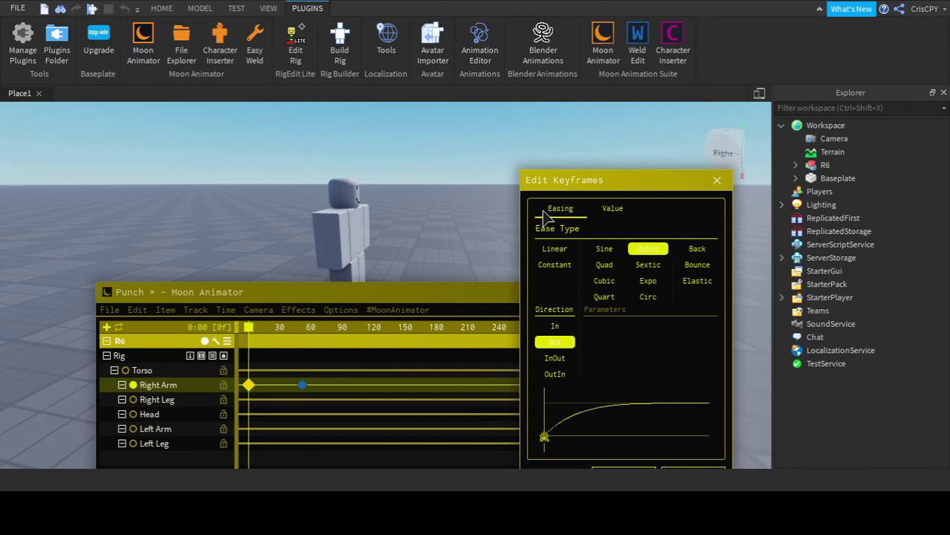
{"action": "left_click", "coordinate": [604, 249]}
{"action": "left_click", "coordinate": [556, 251]}
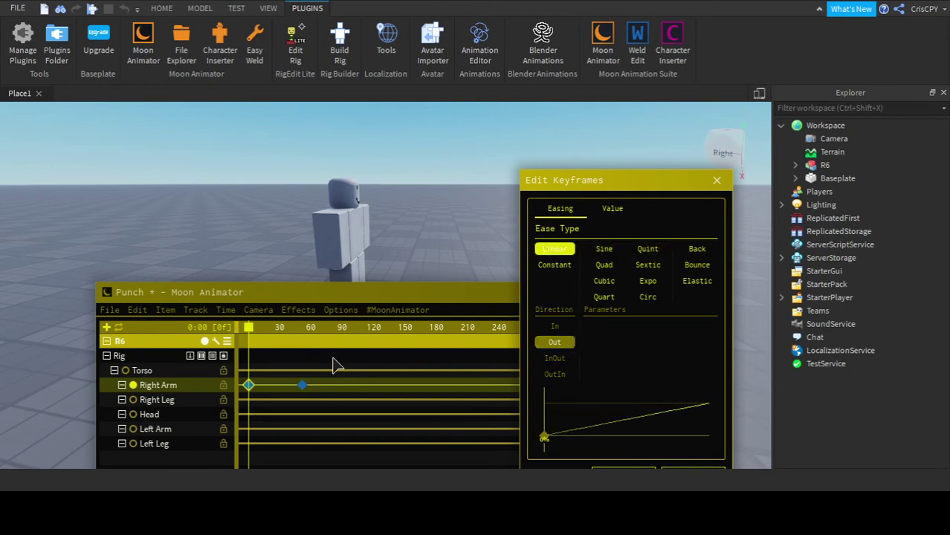
{"action": "left_click_drag", "start_coordinate": [586, 192], "coordinate": [584, 150]}
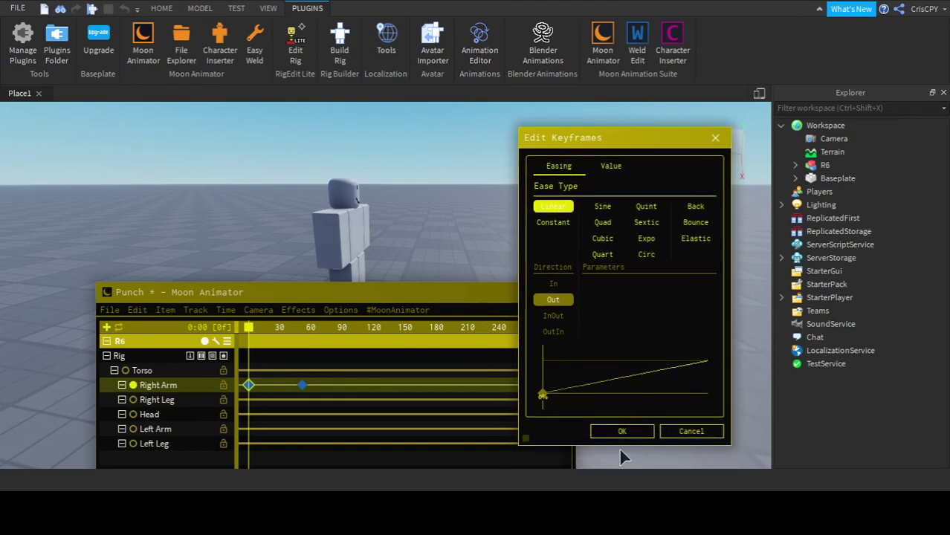
{"action": "left_click", "coordinate": [623, 434]}
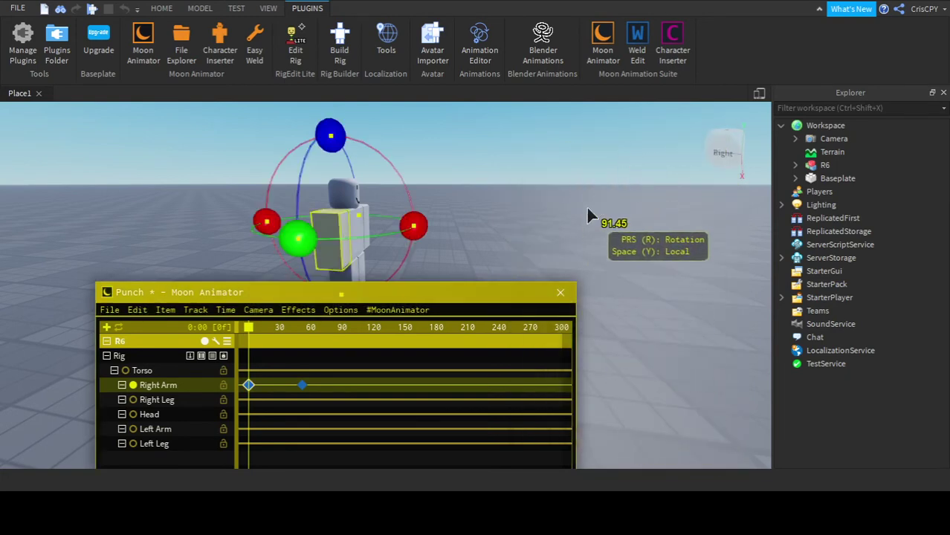
{"action": "key", "text": "space"}
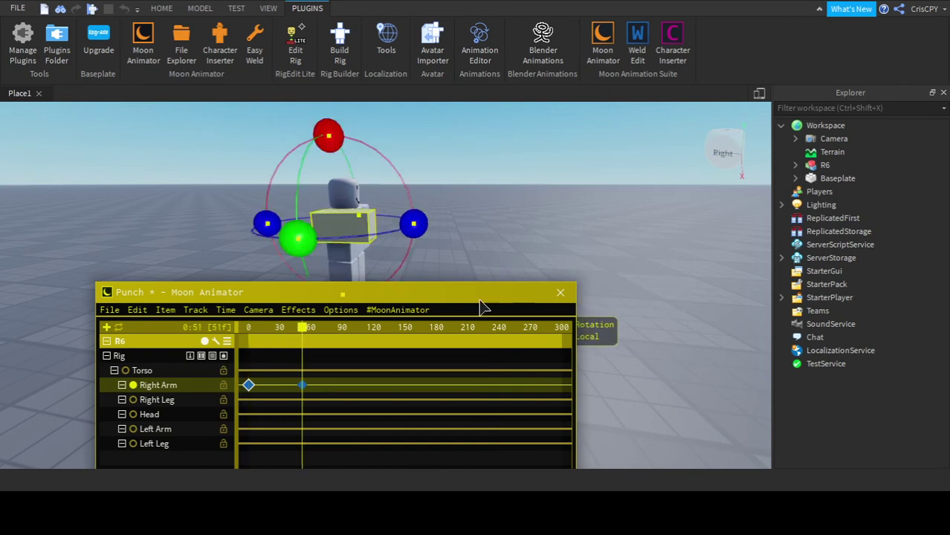
{"action": "key", "text": "space"}
Change the right arm's frame 0 keyframe easing to Sine with the In direction and play back the animation
{"action": "key", "text": "7"}
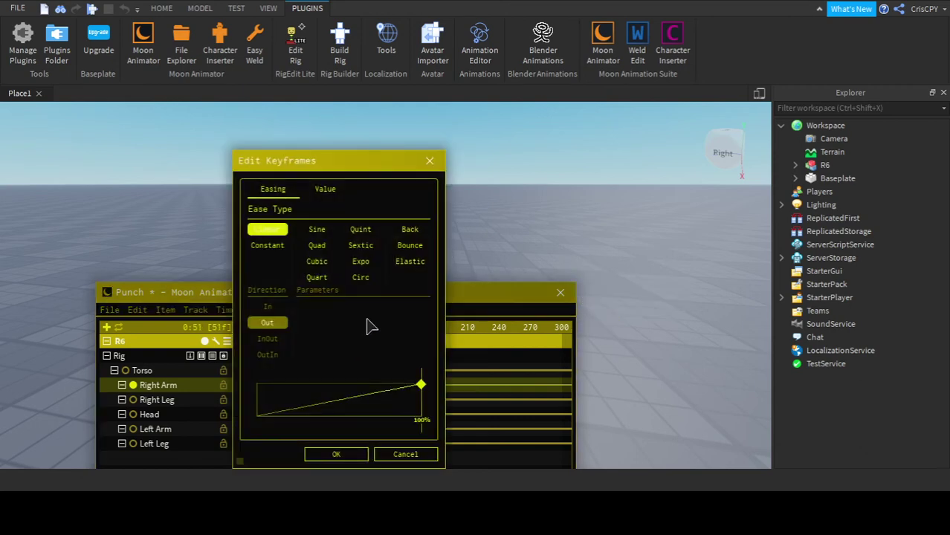
{"action": "left_click", "coordinate": [317, 229]}
{"action": "left_click_drag", "start_coordinate": [329, 158], "coordinate": [505, 141]}
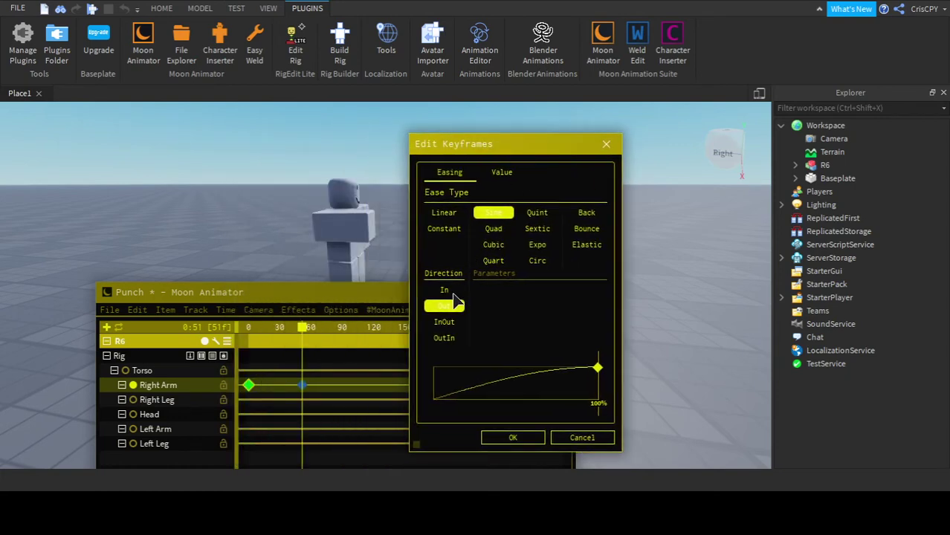
{"action": "left_click", "coordinate": [449, 291]}
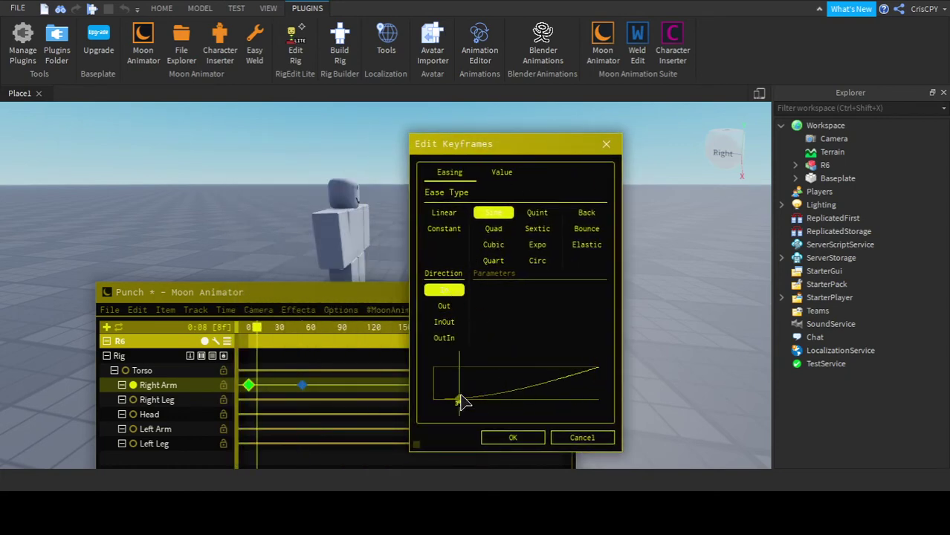
{"action": "left_click", "coordinate": [513, 437]}
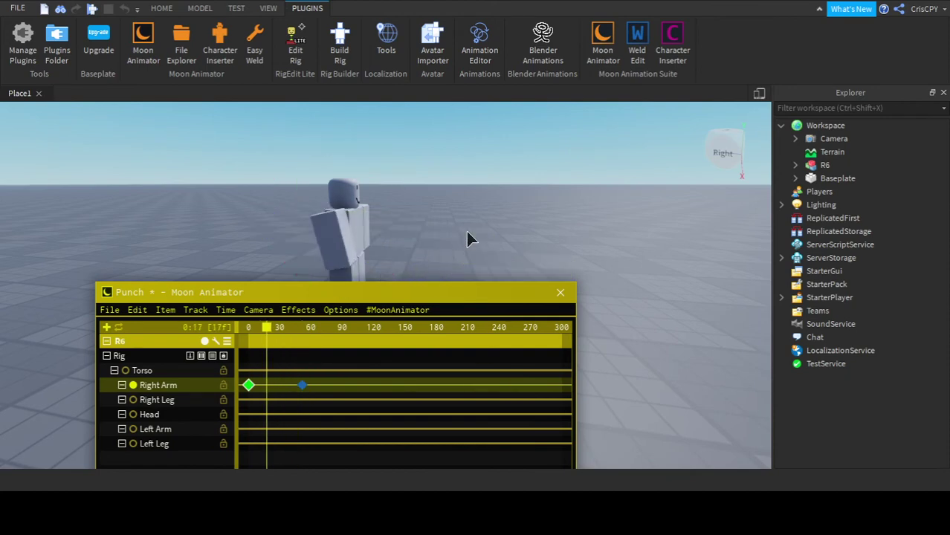
{"action": "key", "text": "y"}
Switch the right arm keyframe's Sine easing to the Out direction and play back the animation
{"action": "key", "text": "ctrl+e"}
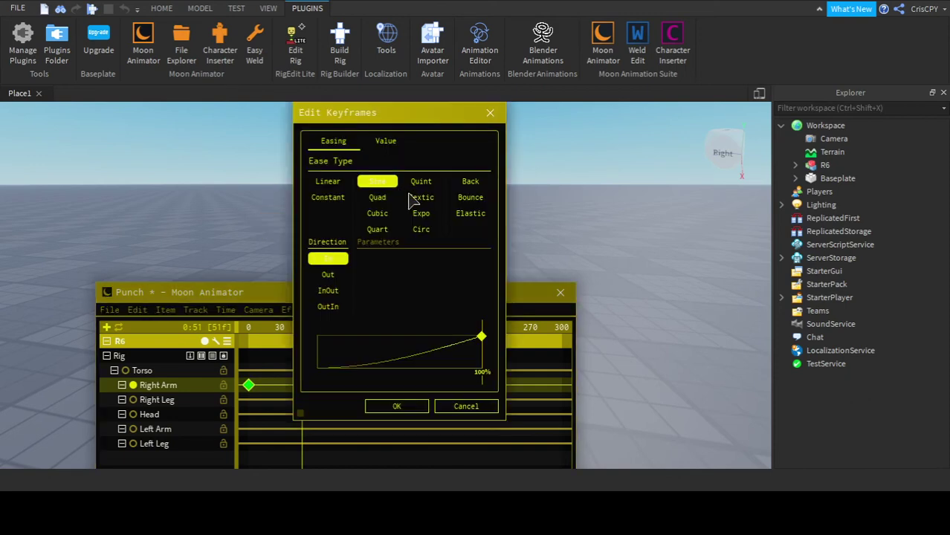
{"action": "left_click", "coordinate": [329, 277]}
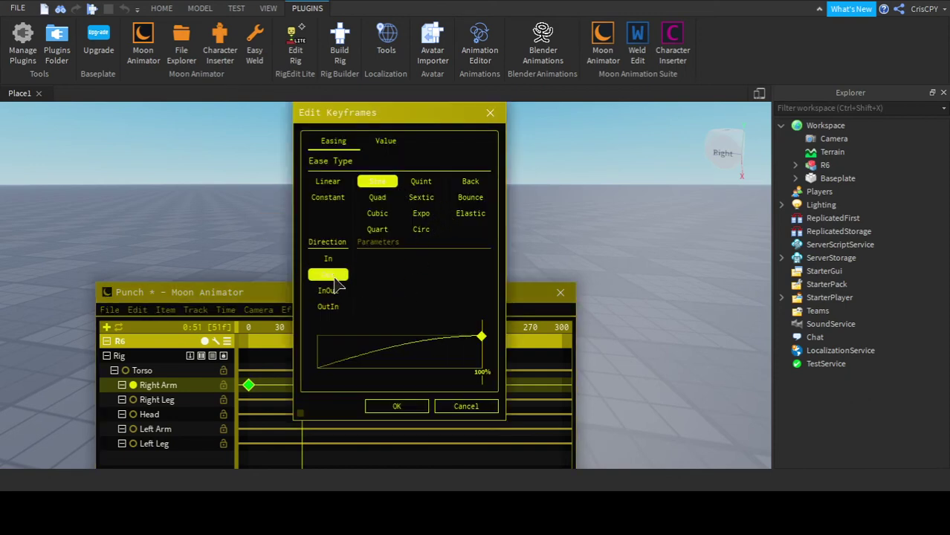
{"action": "left_click", "coordinate": [423, 407]}
{"action": "key", "text": "space"}
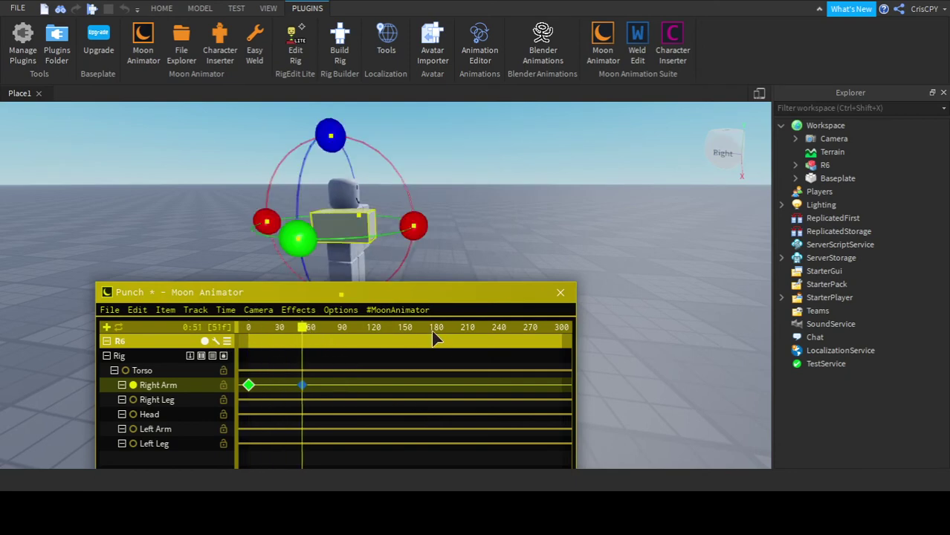
Reopen the right arm keyframe's easing settings and compare the Sine, Quad and Cubic curves in the In direction
{"action": "key", "text": "7"}
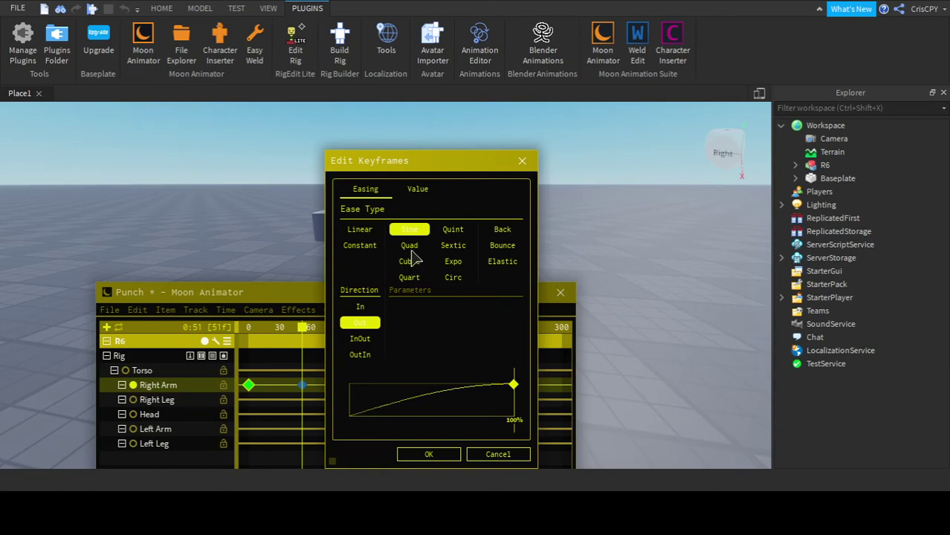
{"action": "left_click", "coordinate": [362, 307]}
{"action": "left_click", "coordinate": [412, 248]}
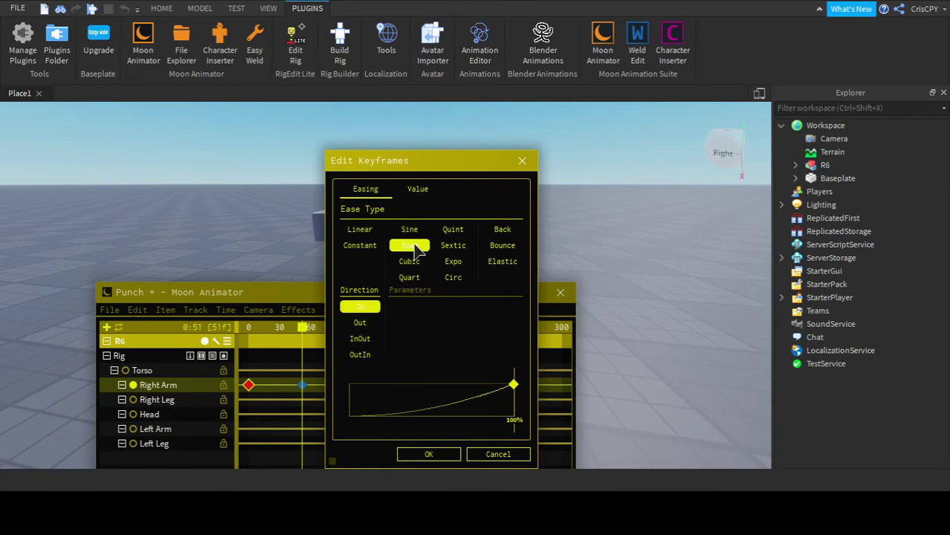
{"action": "left_click", "coordinate": [417, 231]}
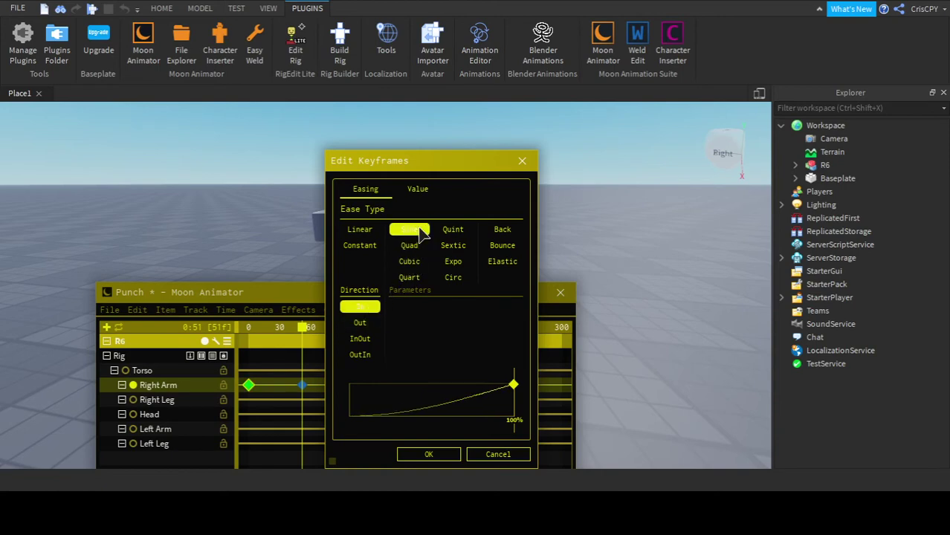
{"action": "left_click", "coordinate": [418, 248]}
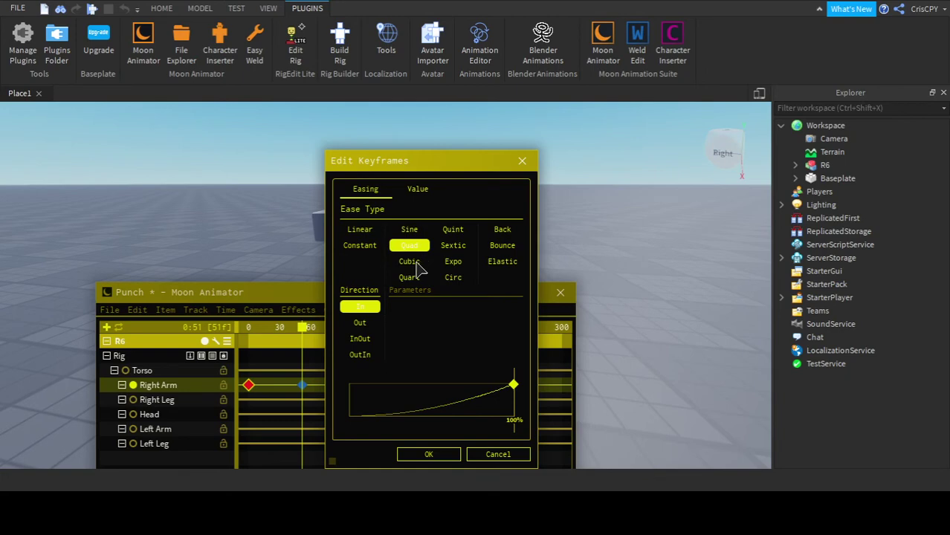
{"action": "left_click", "coordinate": [410, 263]}
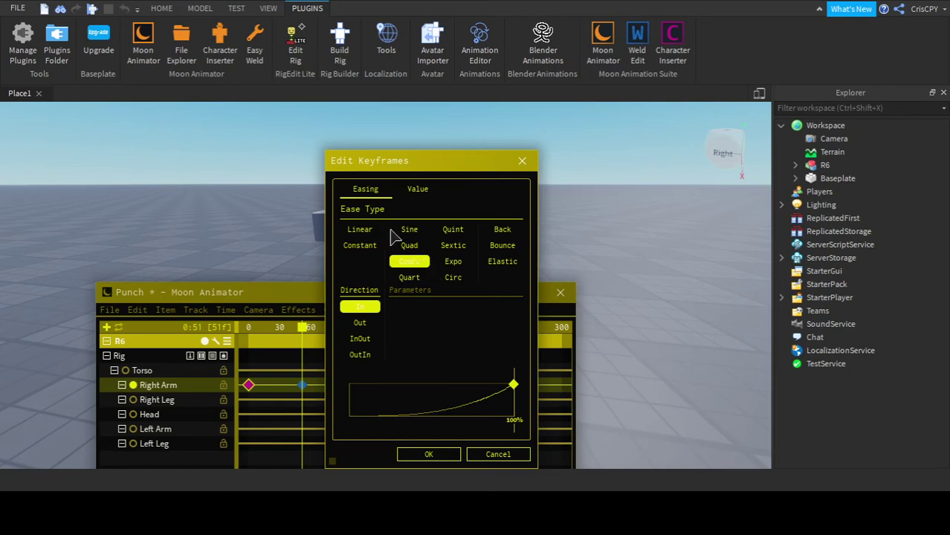
Apply Quint easing in the In direction to the right arm keyframe and play back the animation
{"action": "left_click", "coordinate": [455, 232]}
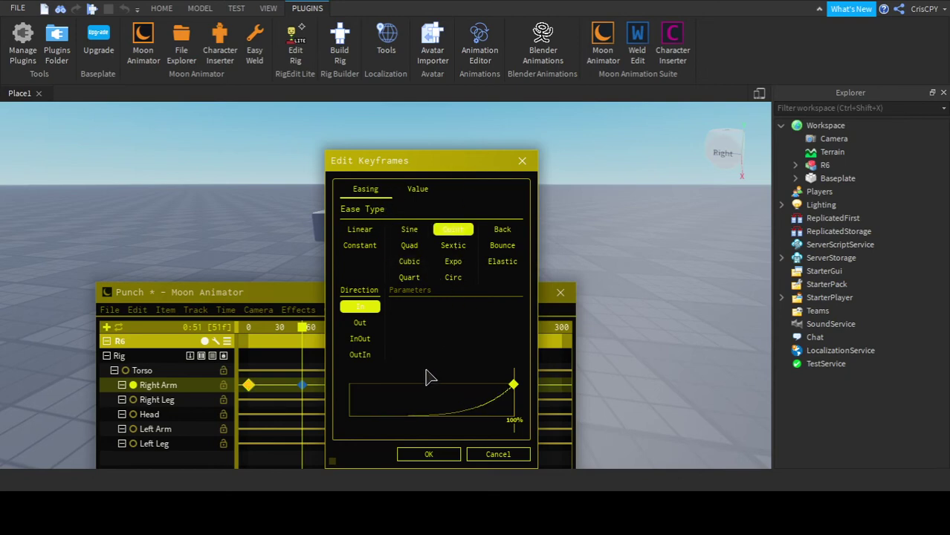
{"action": "left_click", "coordinate": [429, 454]}
{"action": "key", "text": "space"}
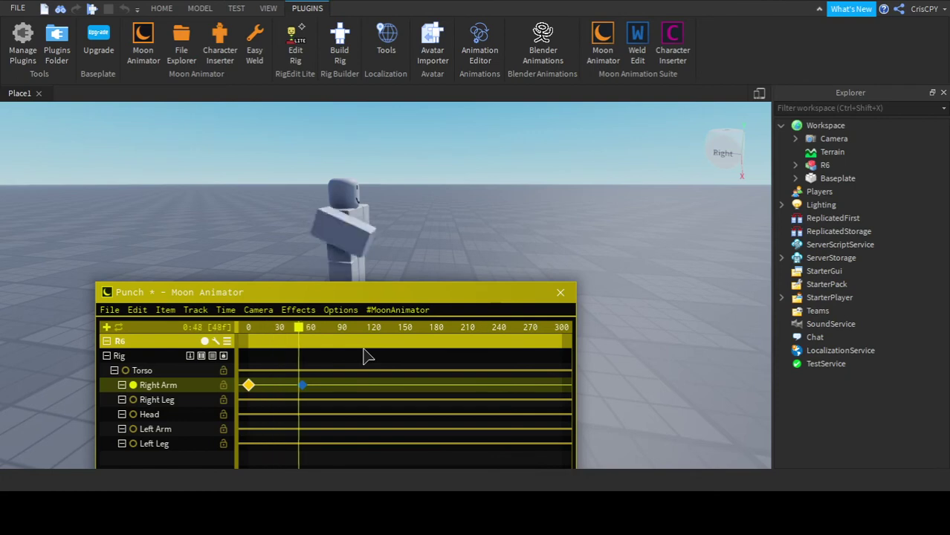
{"action": "key", "text": "space"}
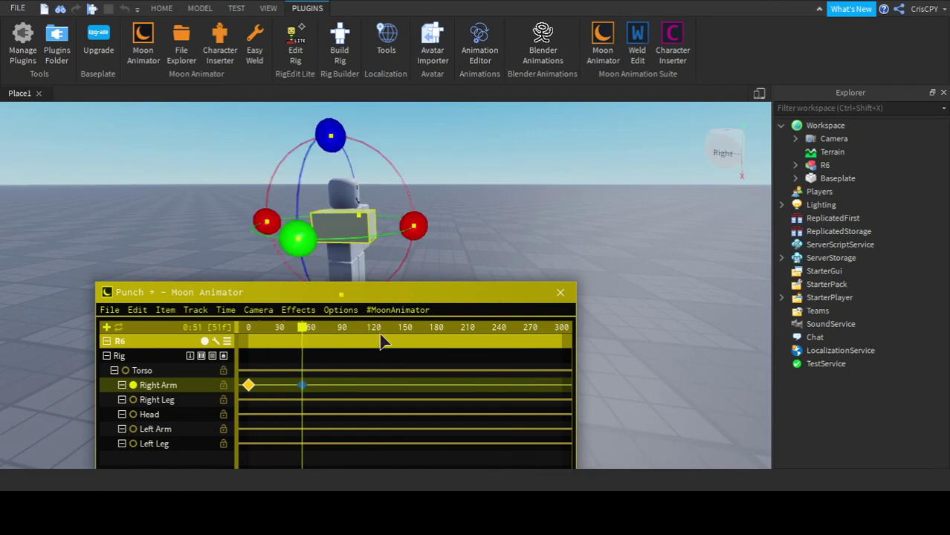
{"action": "key", "text": "space"}
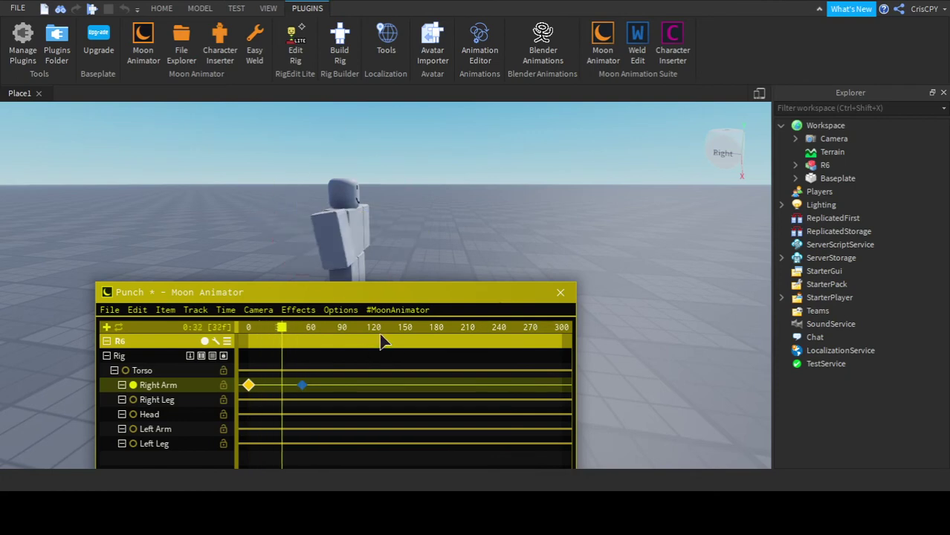
Set the right arm's frame 0 keyframe to Quint easing in the Out direction and play back the animation
{"action": "double_click", "coordinate": [381, 340]}
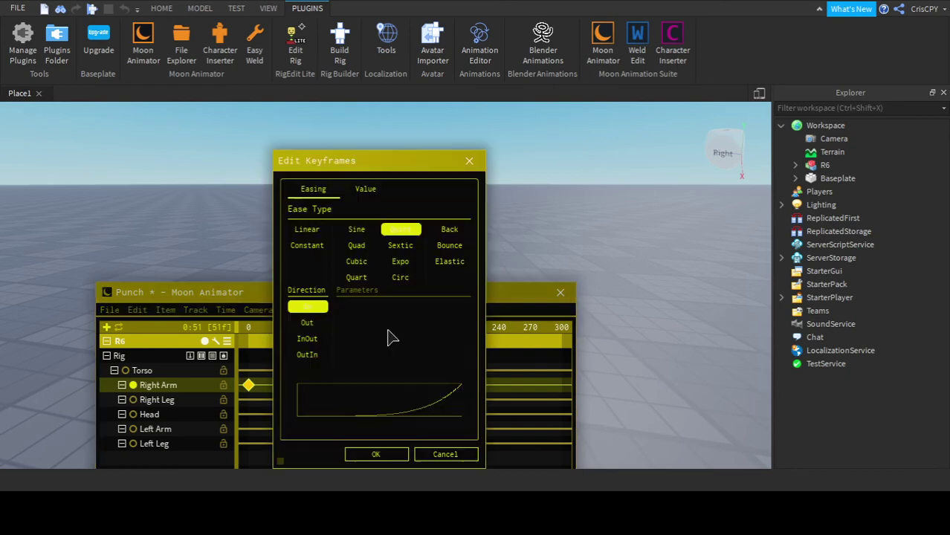
{"action": "left_click", "coordinate": [401, 229]}
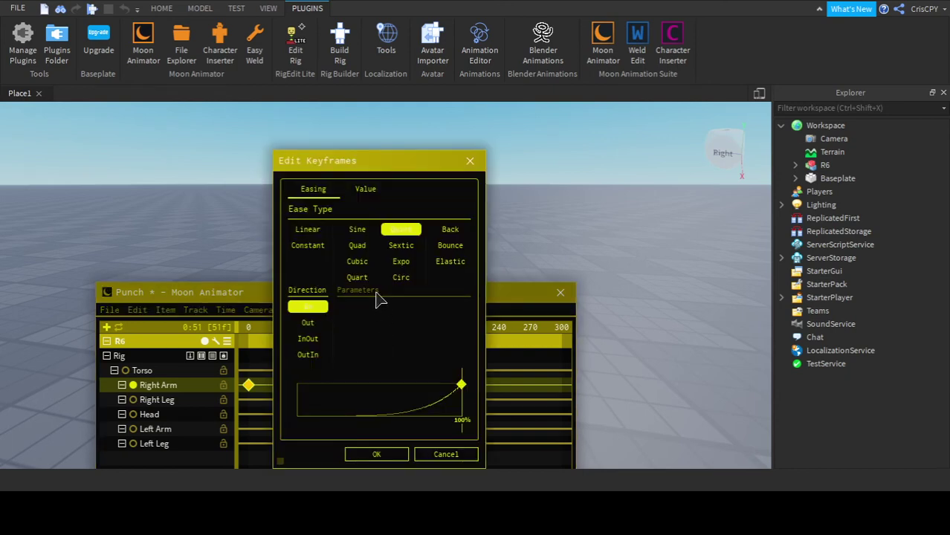
{"action": "left_click", "coordinate": [312, 324]}
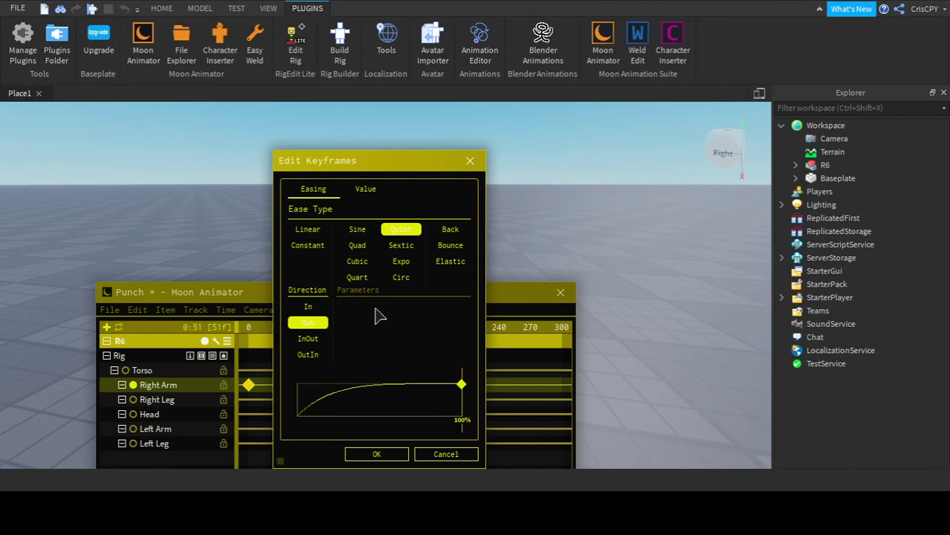
{"action": "left_click", "coordinate": [376, 455]}
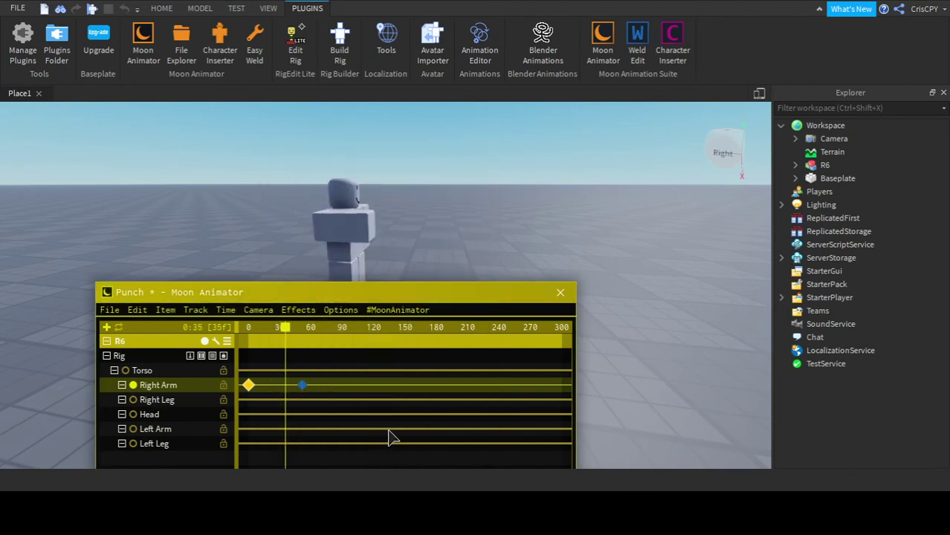
{"action": "right_click_drag", "start_coordinate": [448, 257], "coordinate": [449, 257]}
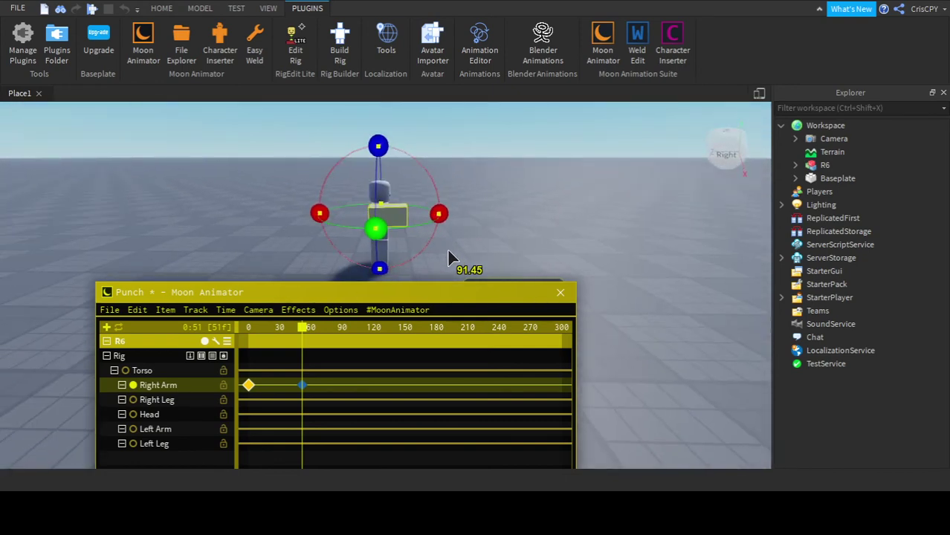
{"action": "scroll", "coordinate": [450, 258], "scroll_direction": "up", "scroll_amount": 3}
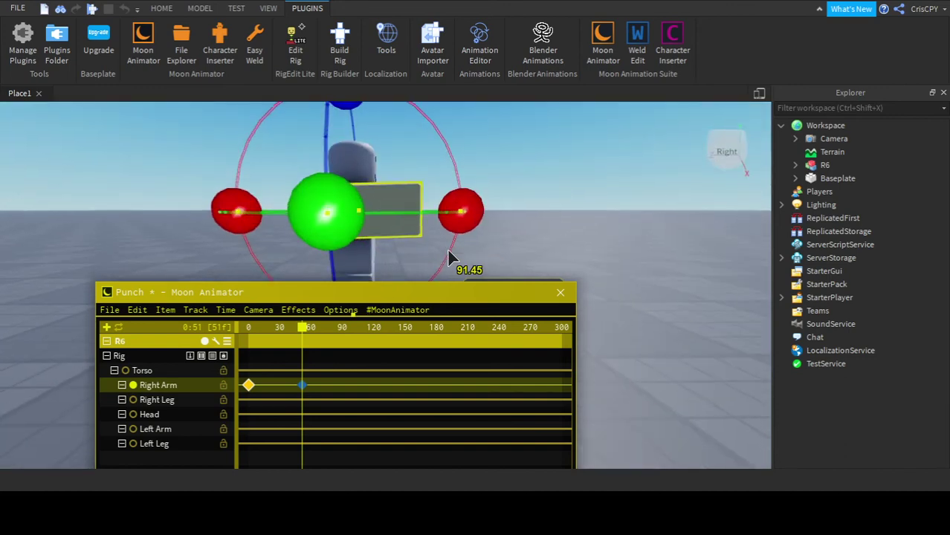
Zoom out from the rig and replay the right arm animation with its Quint Out easing
{"action": "scroll", "coordinate": [450, 258], "scroll_direction": "down", "scroll_amount": 3}
{"action": "key", "text": "space"}
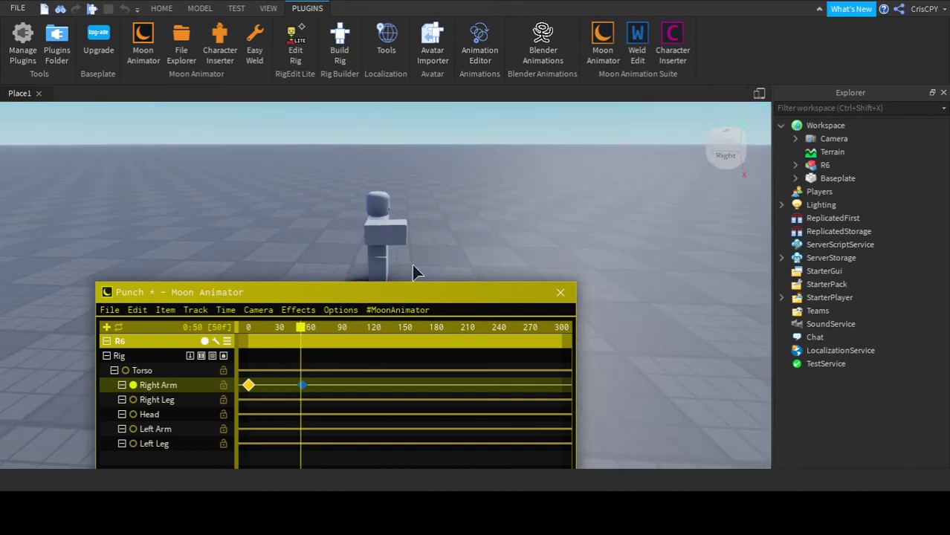
{"action": "key", "text": "space"}
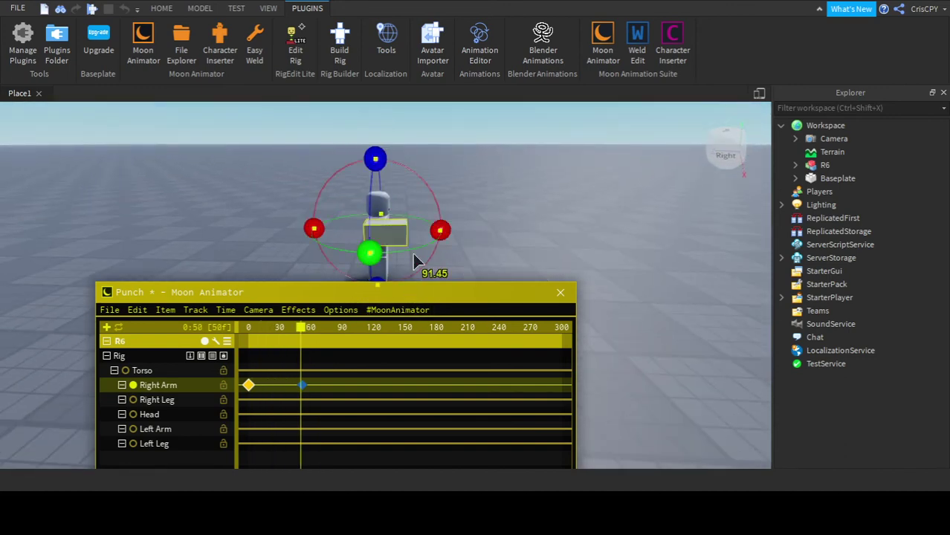
{"action": "key", "text": "space"}
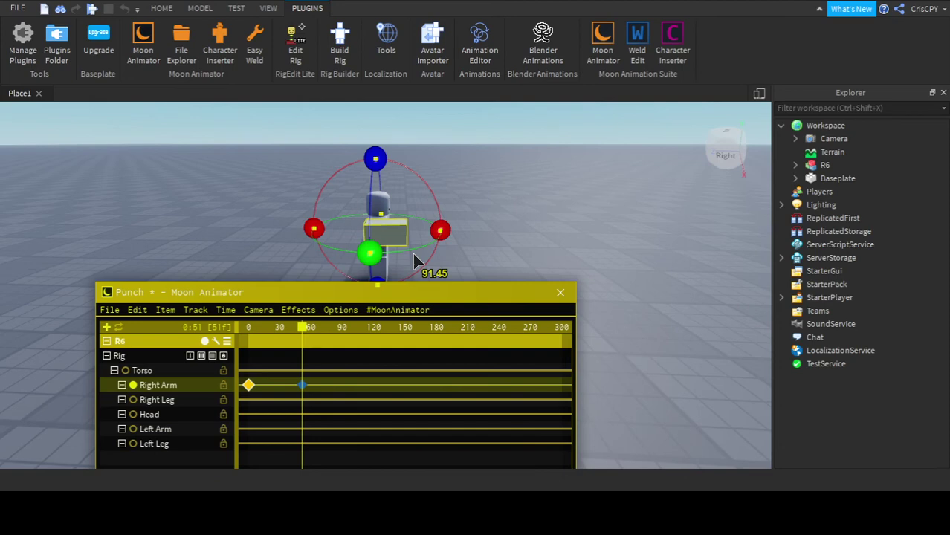
Set the right arm's frame 0 keyframe to Circ easing in the In direction and play back the animation
{"action": "key", "text": "ctrl+e"}
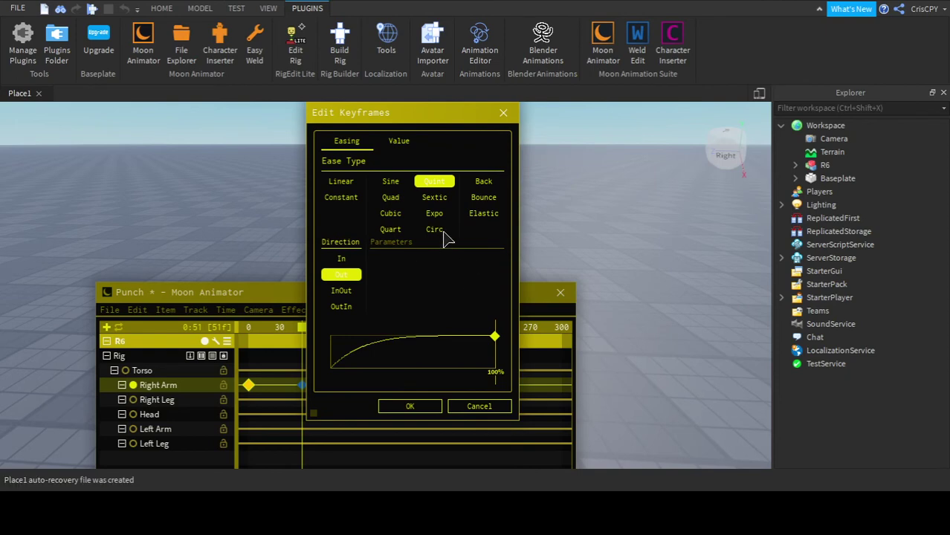
{"action": "left_click", "coordinate": [439, 232]}
{"action": "left_click", "coordinate": [344, 262]}
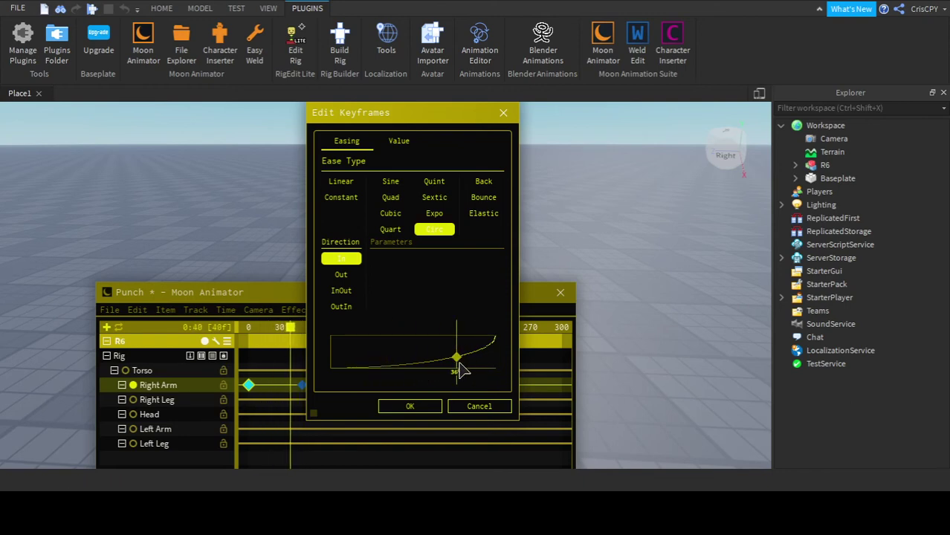
{"action": "left_click", "coordinate": [411, 406]}
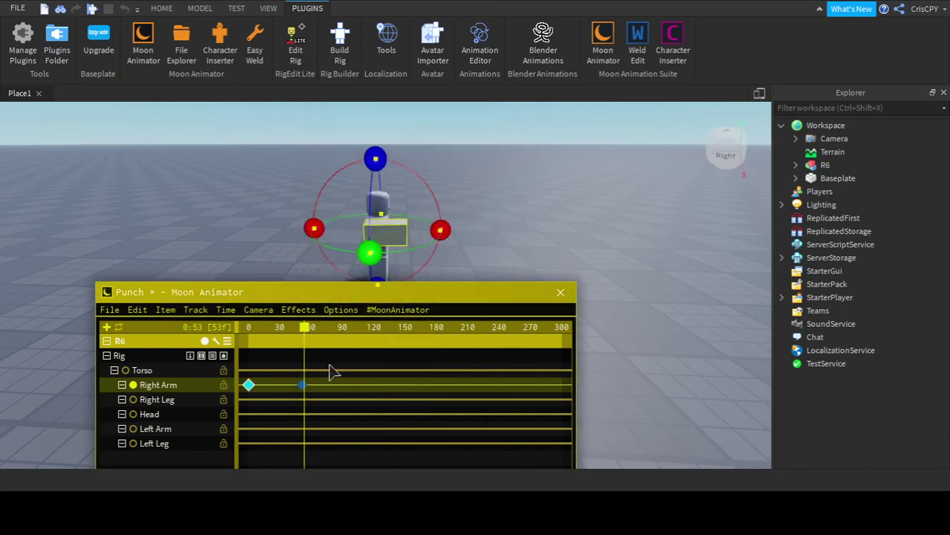
{"action": "key", "text": "space"}
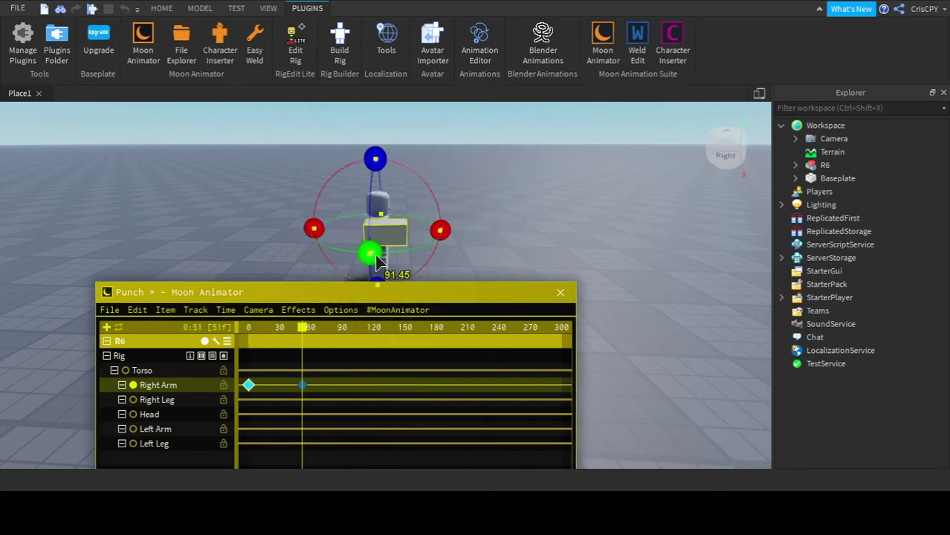
{"action": "key", "text": "space"}
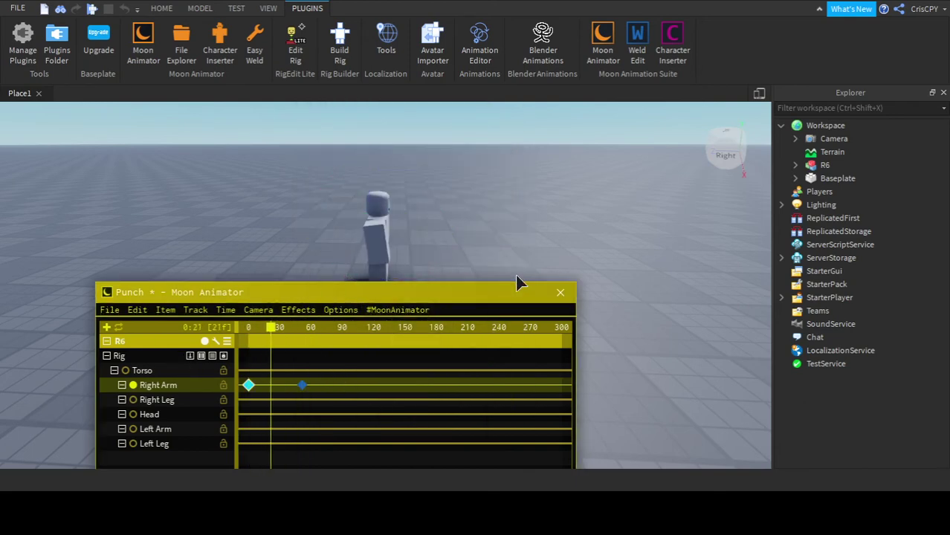
{"action": "key", "text": "space"}
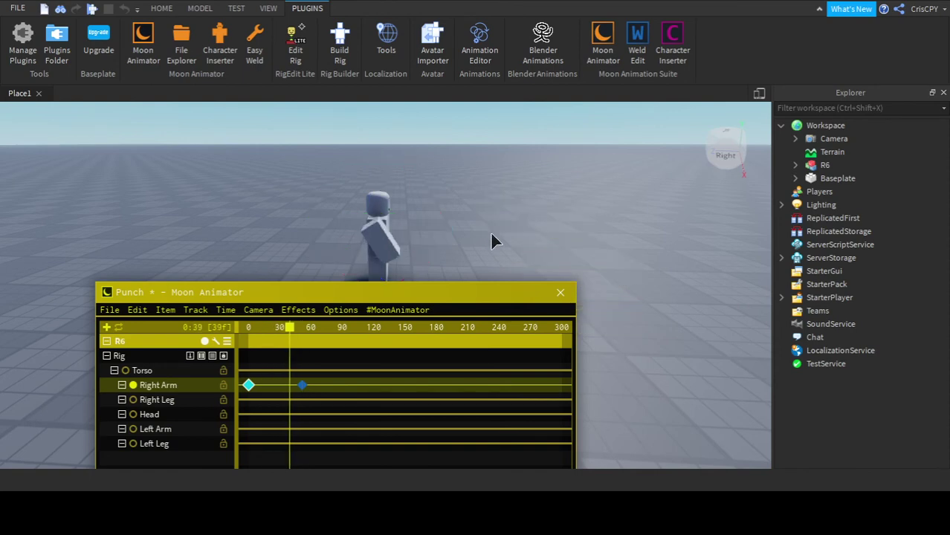
Switch the right arm keyframe to Back easing in the In direction and try Overshoot values of 2 and 4
{"action": "key", "text": "7"}
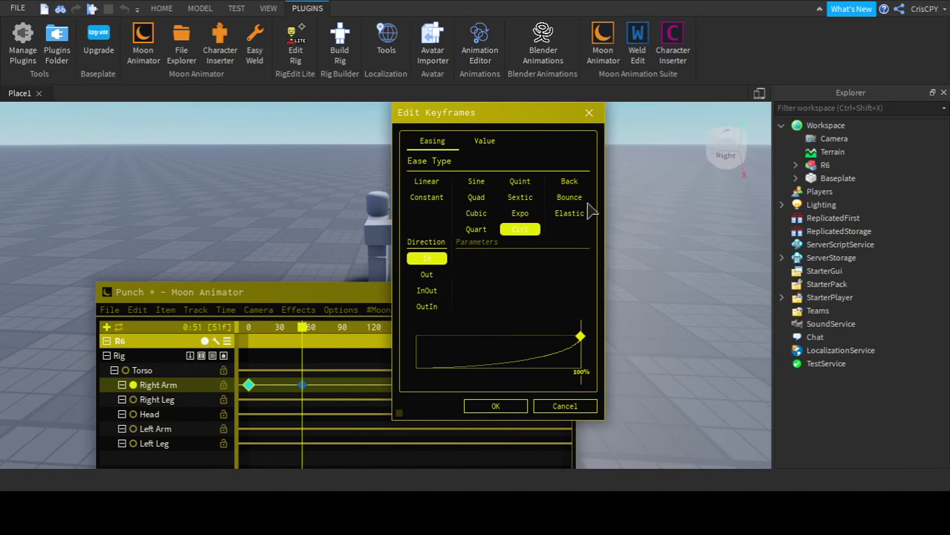
{"action": "left_click", "coordinate": [567, 184]}
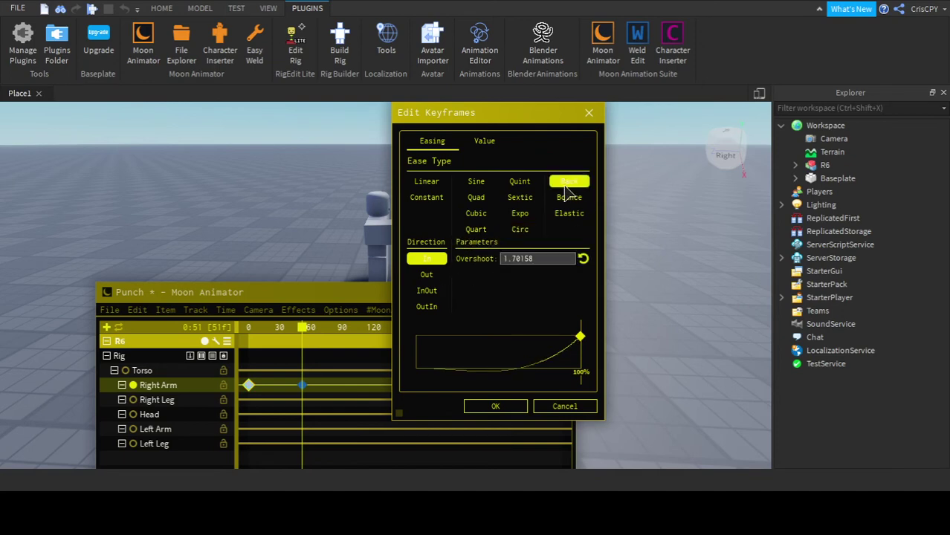
{"action": "left_click_drag", "start_coordinate": [573, 259], "coordinate": [473, 263]}
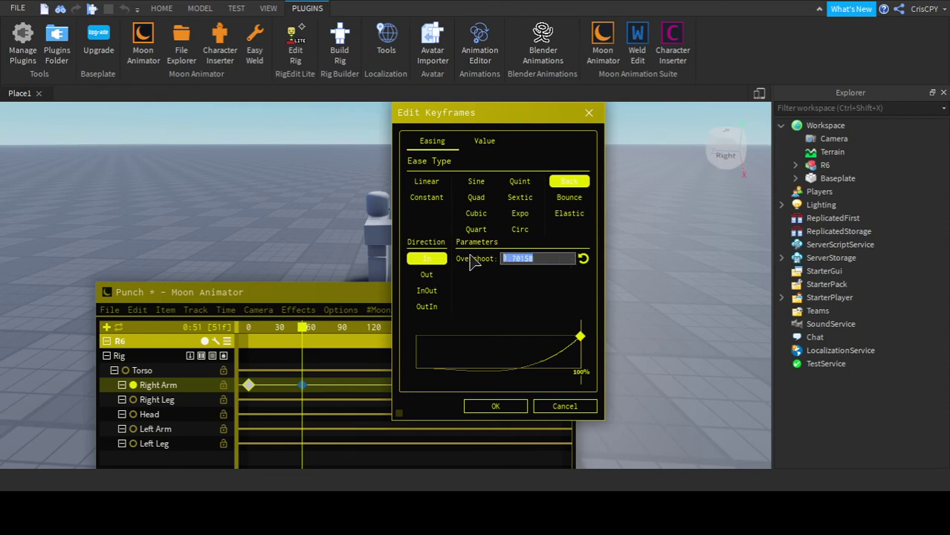
{"action": "left_click", "coordinate": [540, 339]}
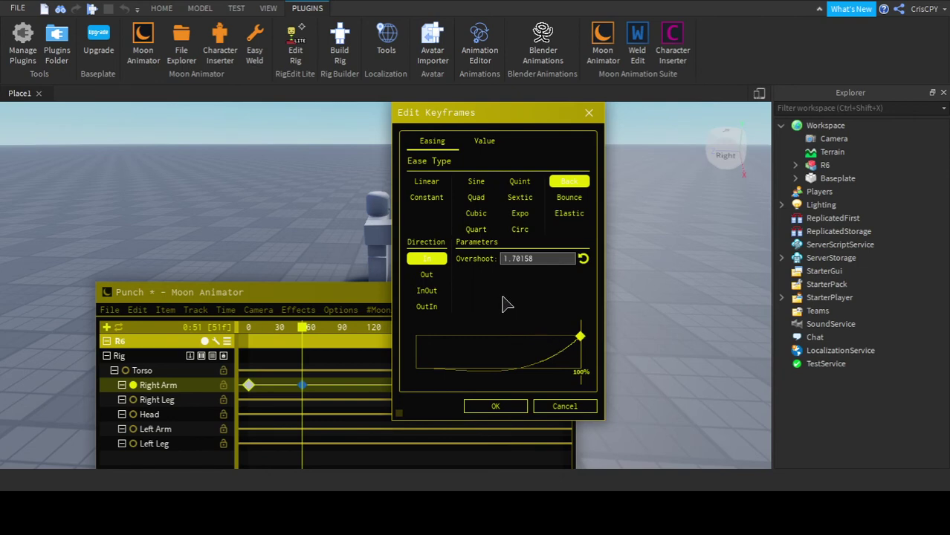
{"action": "left_click", "coordinate": [544, 260]}
{"action": "left_click", "coordinate": [503, 308]}
{"action": "left_click", "coordinate": [543, 261]}
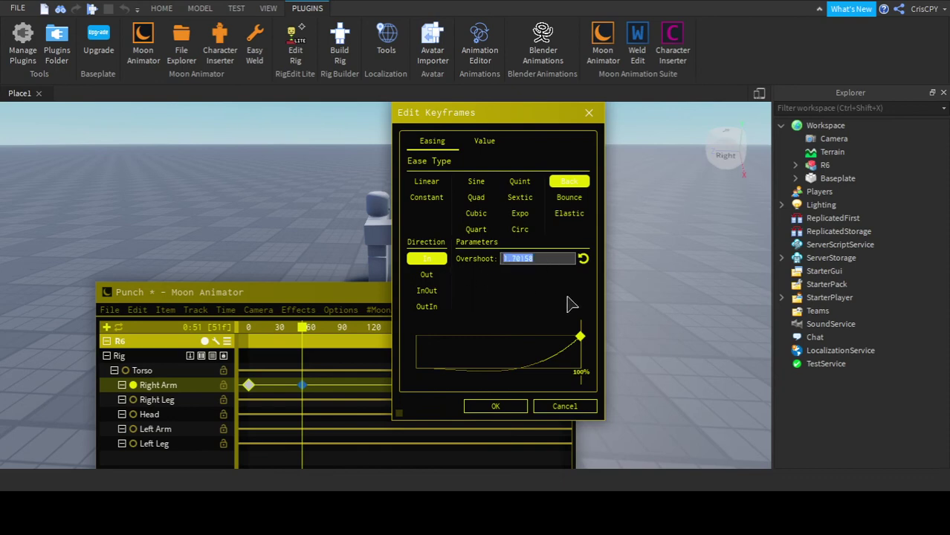
{"action": "type", "text": "2"}
{"action": "left_click", "coordinate": [527, 260]}
{"action": "type", "text": "4"}
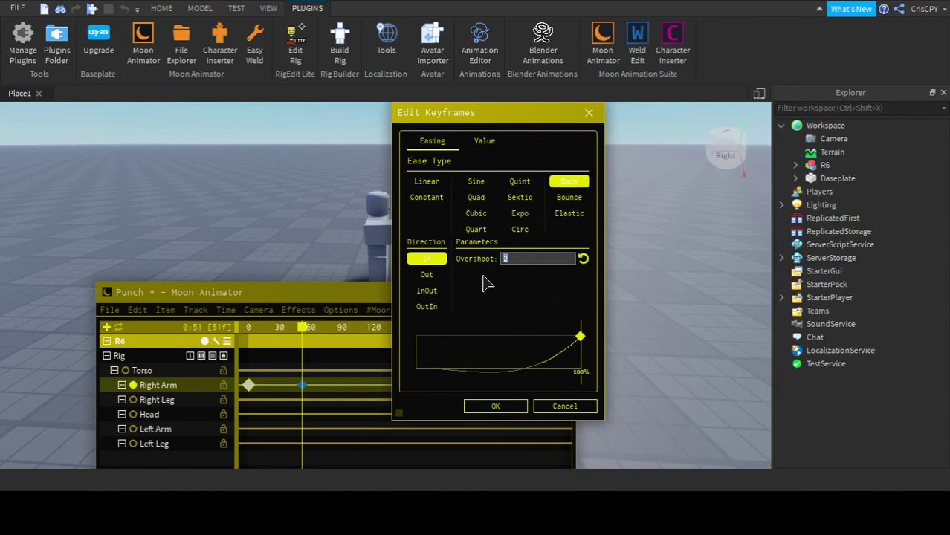
{"action": "left_click", "coordinate": [503, 260]}
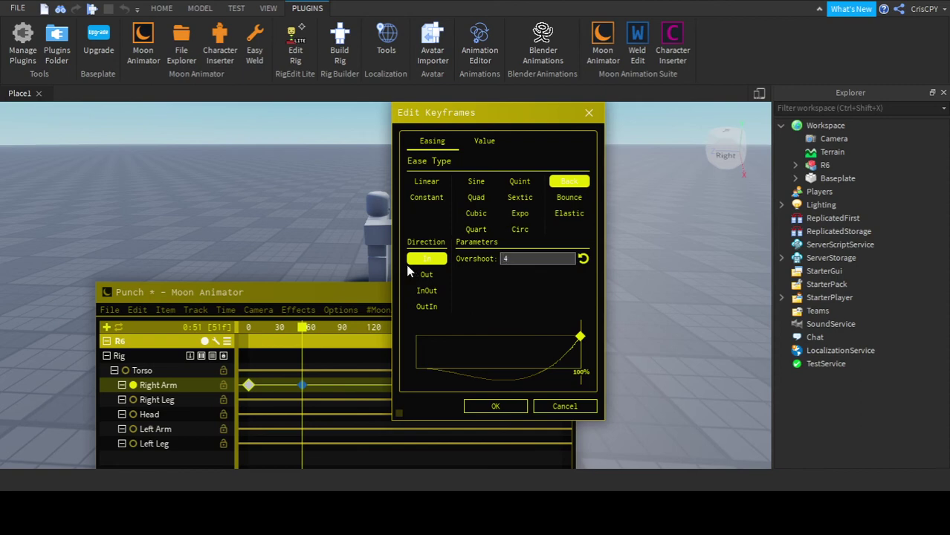
Apply an Overshoot of 40 to the keyframe's Back easing and play back the animation
{"action": "left_click", "coordinate": [558, 259]}
{"action": "left_click", "coordinate": [487, 402]}
{"action": "scroll", "coordinate": [465, 257], "scroll_direction": "down", "scroll_amount": 5}
{"action": "key", "text": "space"}
{"action": "right_click_drag", "start_coordinate": [465, 257], "coordinate": [468, 254]}
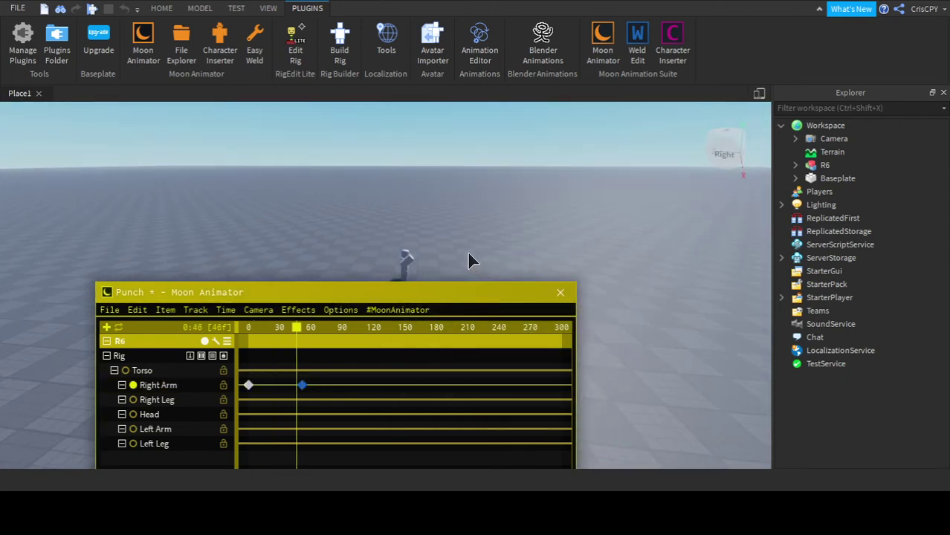
{"action": "scroll", "coordinate": [468, 260], "scroll_direction": "up", "scroll_amount": 5}
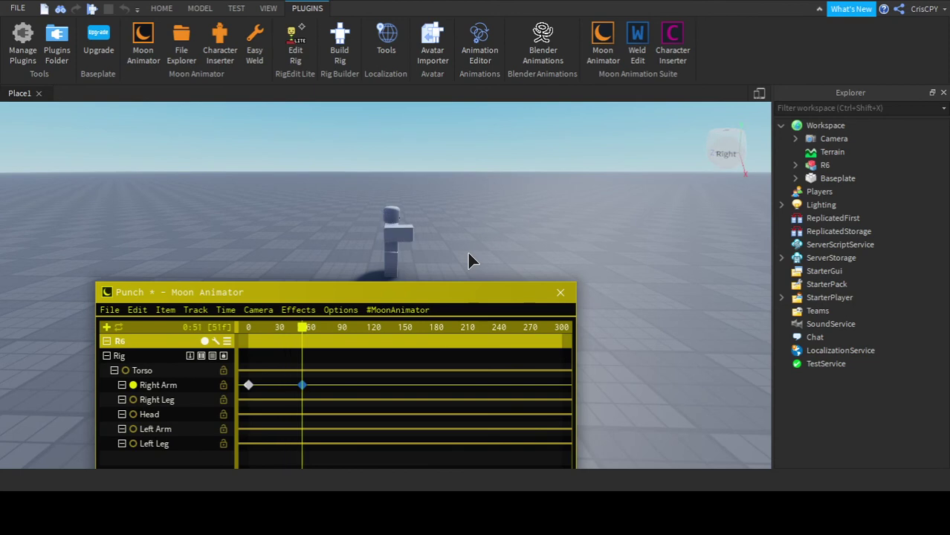
Reset the Back easing's Overshoot to the default 1.70158 and play back the animation from frame 0
{"action": "double_click", "coordinate": [248, 385]}
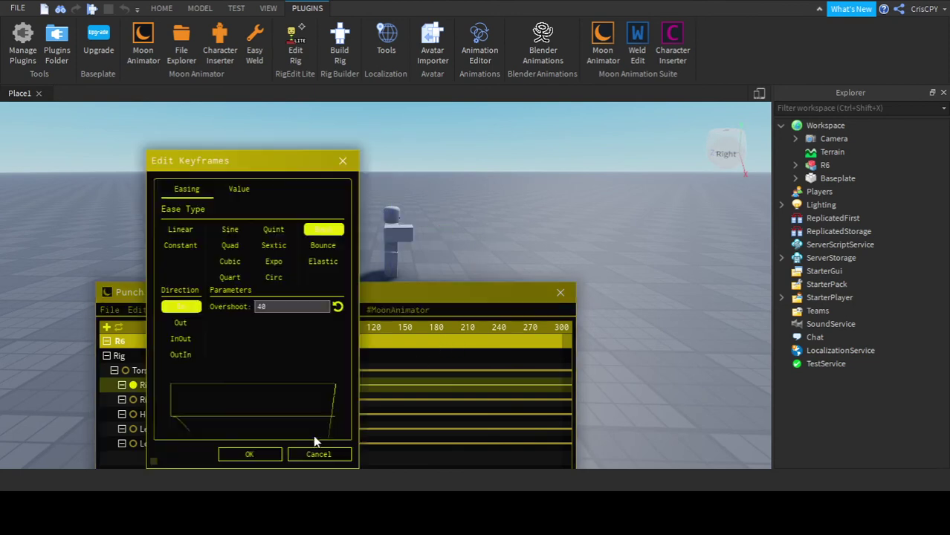
{"action": "left_click", "coordinate": [338, 307]}
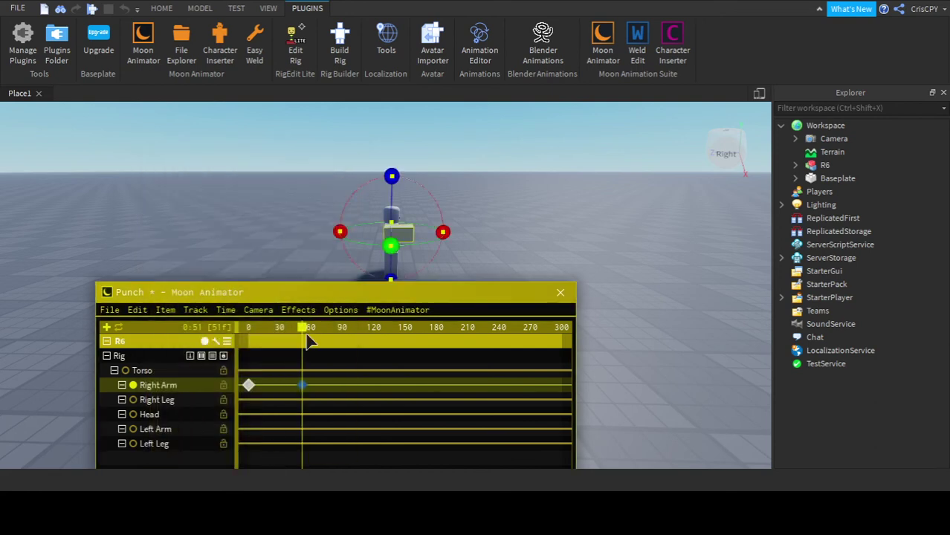
{"action": "left_click_drag", "start_coordinate": [308, 338], "coordinate": [245, 341]}
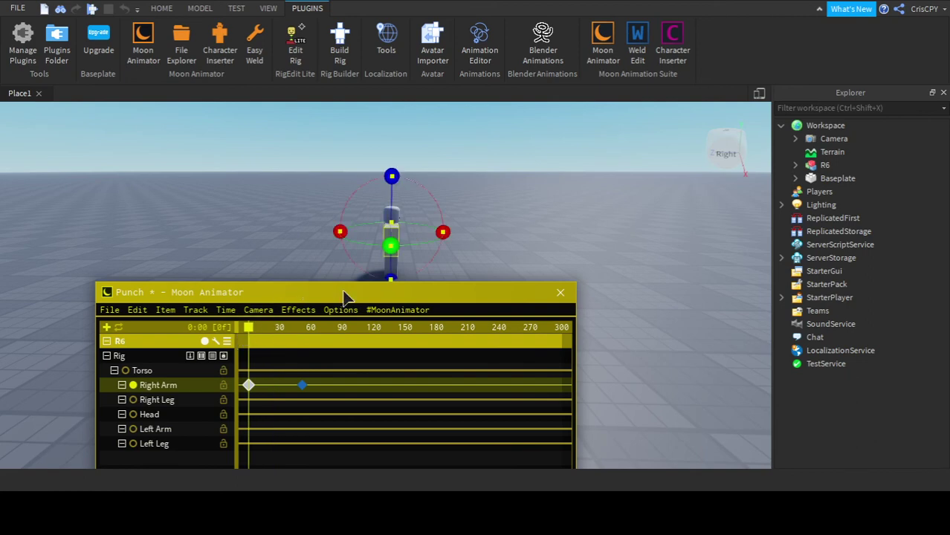
{"action": "key", "text": "space"}
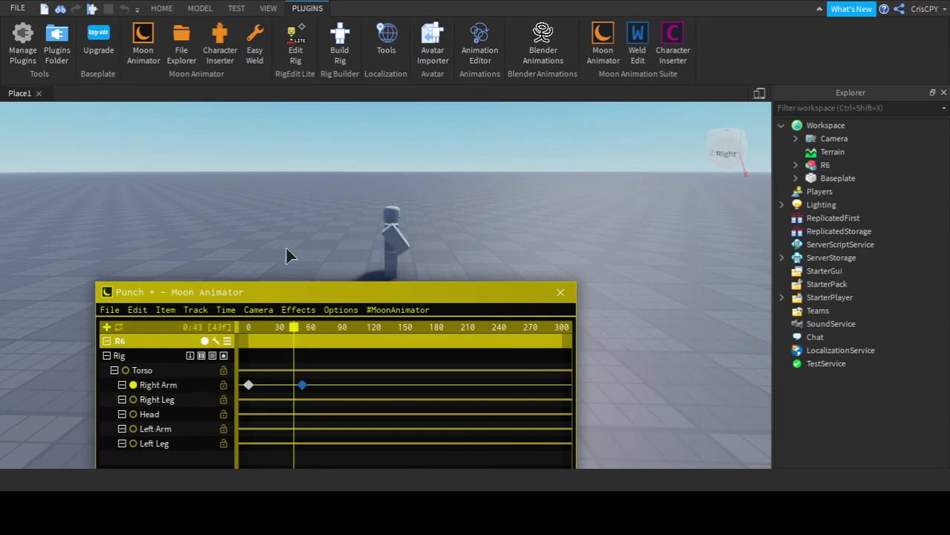
Change the right arm keyframe's Back easing to the Out direction and play back the animation
{"action": "double_click", "coordinate": [248, 385]}
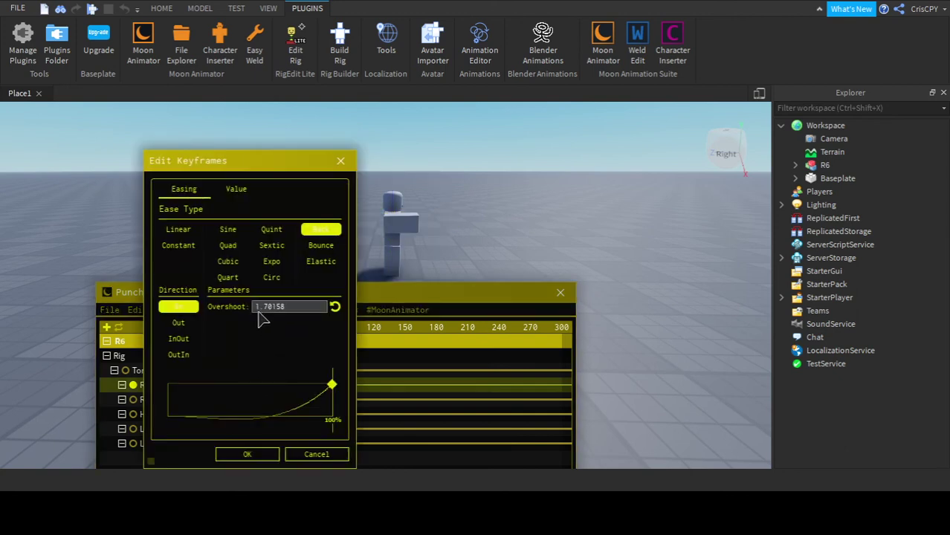
{"action": "left_click", "coordinate": [180, 324]}
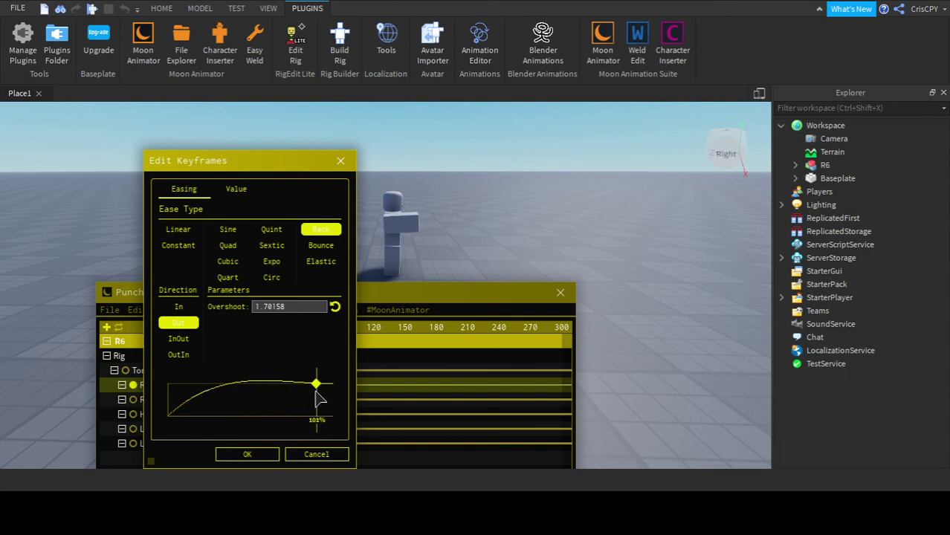
{"action": "left_click", "coordinate": [266, 454]}
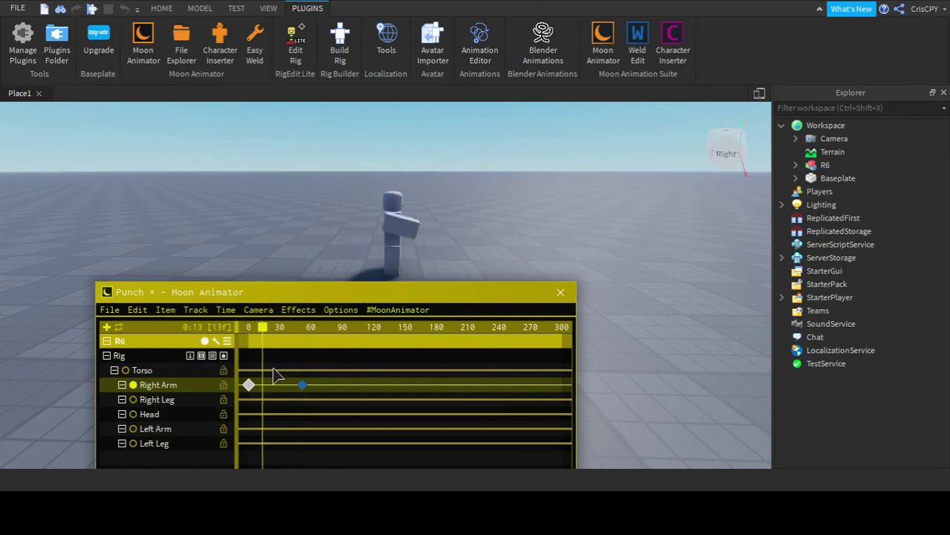
{"action": "key", "text": "space"}
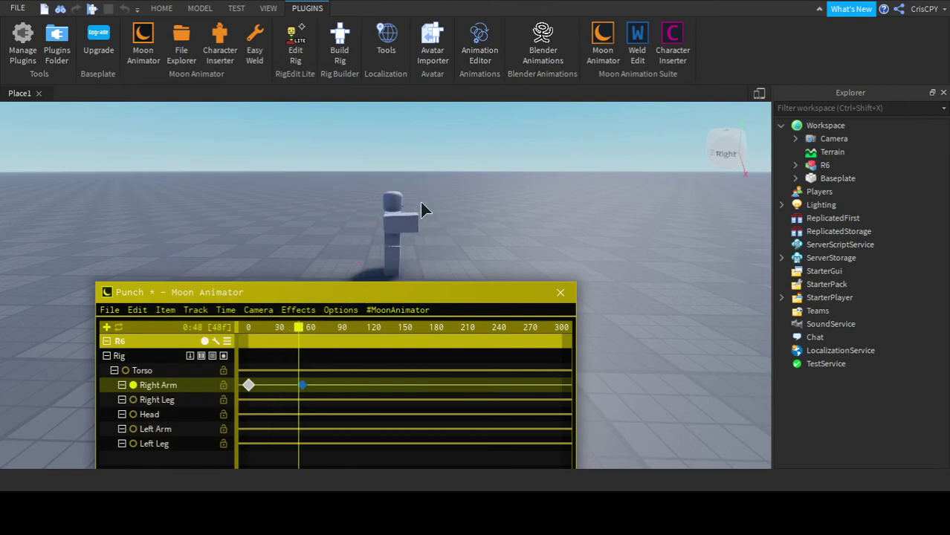
{"action": "key", "text": "r"}
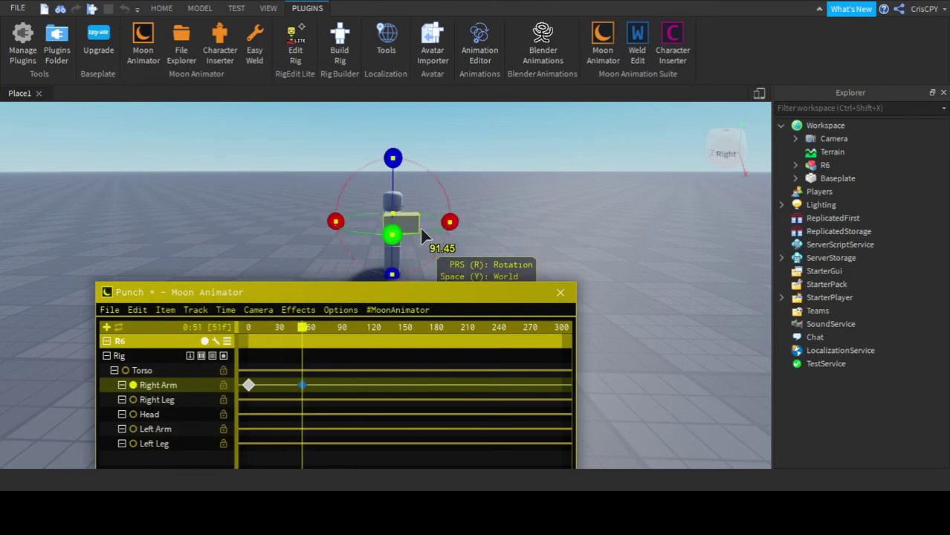
{"action": "key", "text": "space"}
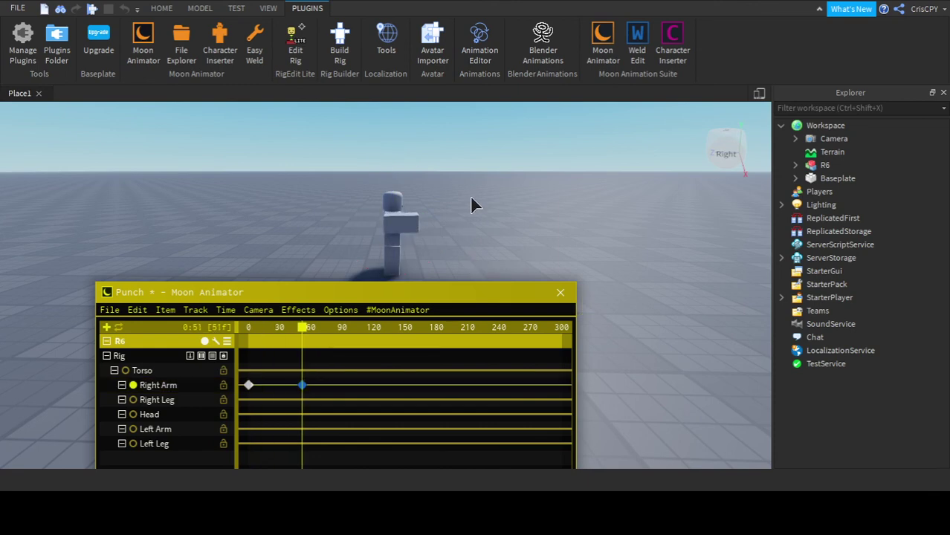
Reopen the right arm's frame 0 keyframe settings, view its CFrame value and compare the Constant, Elastic and Bounce easing curves
{"action": "double_click", "coordinate": [249, 385]}
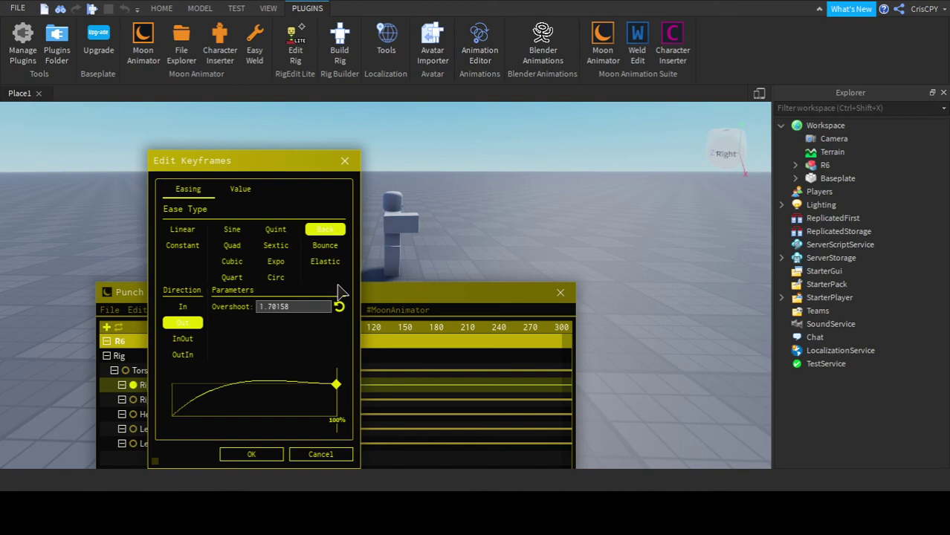
{"action": "left_click", "coordinate": [241, 190]}
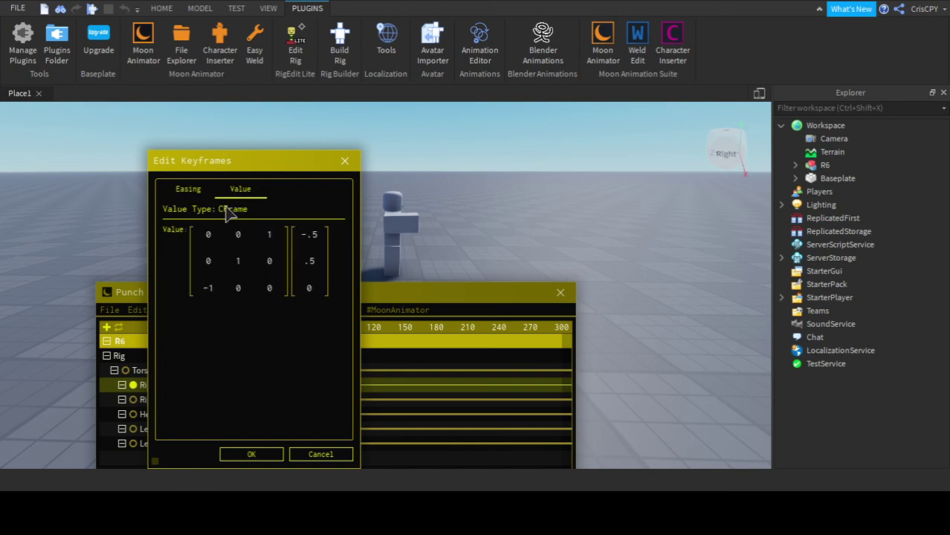
{"action": "left_click", "coordinate": [189, 191]}
{"action": "left_click", "coordinate": [184, 247]}
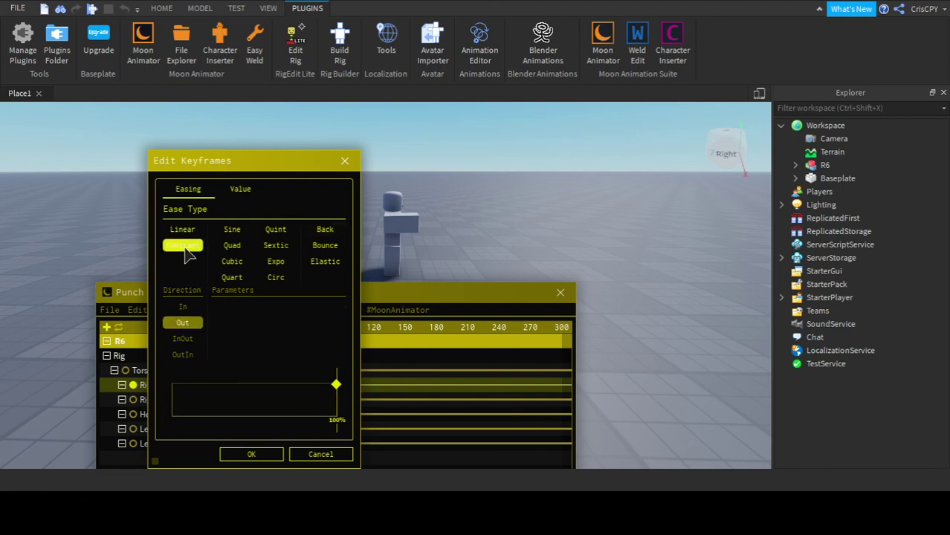
{"action": "left_click", "coordinate": [325, 262]}
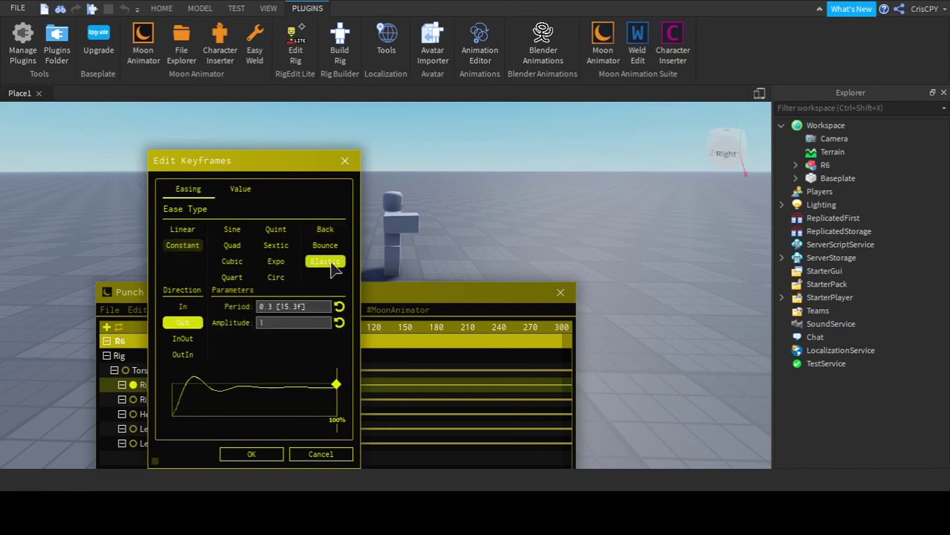
{"action": "left_click", "coordinate": [183, 308]}
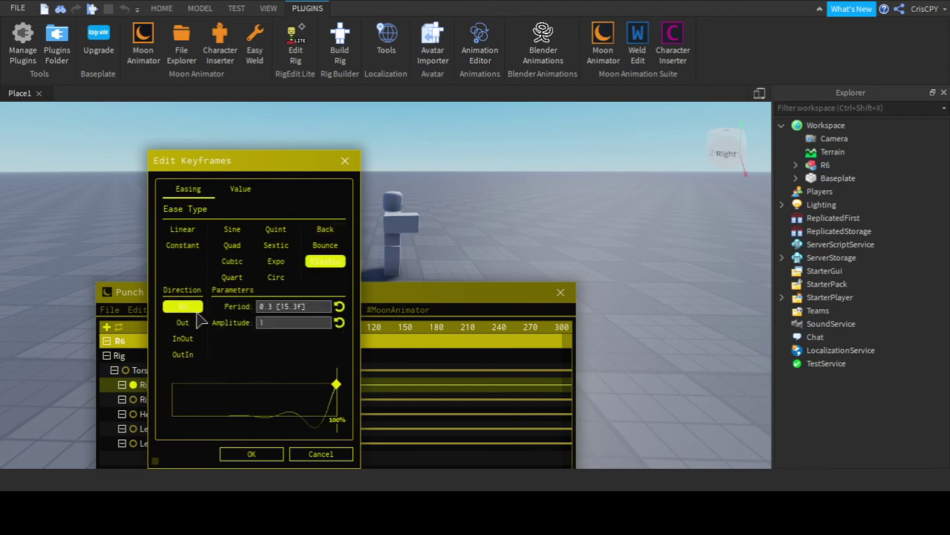
{"action": "left_click", "coordinate": [325, 246]}
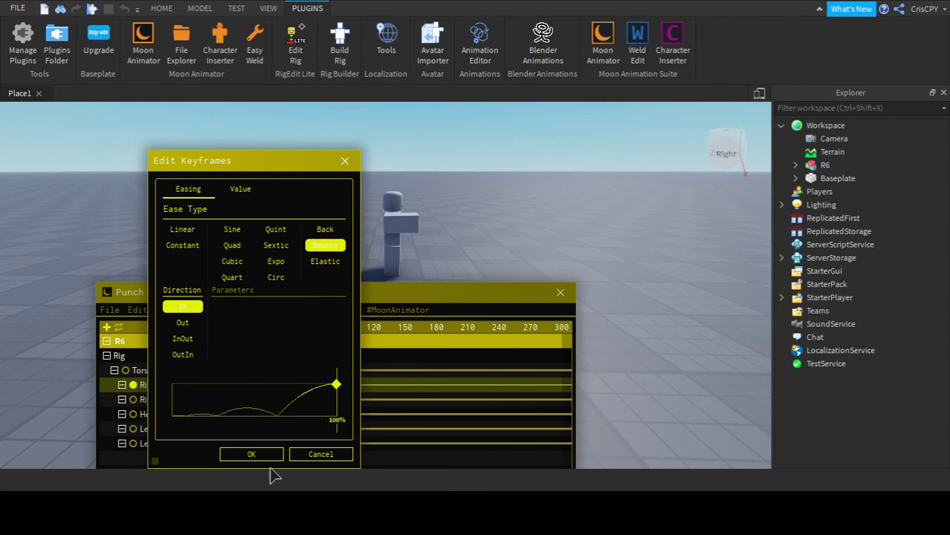
{"action": "left_click", "coordinate": [325, 262]}
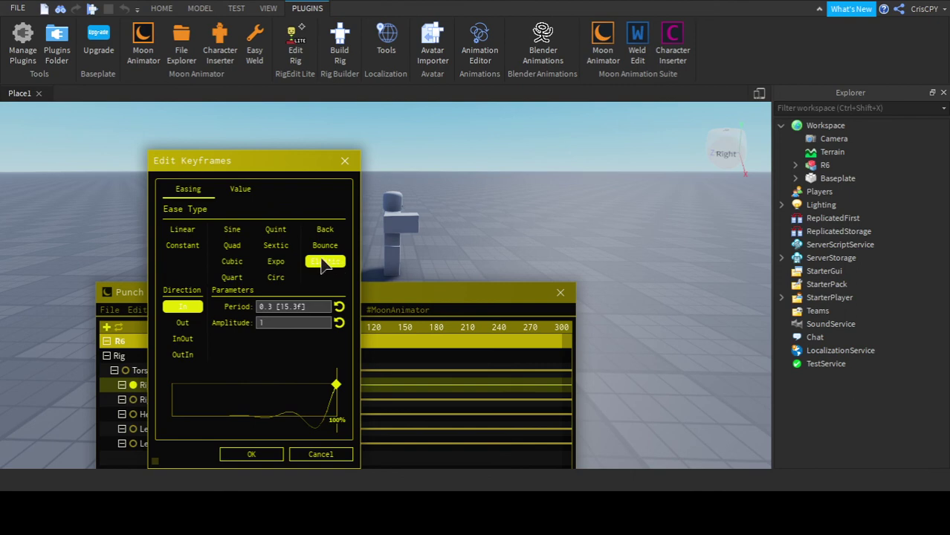
Preview Constant easing again and apply Linear easing to the right arm's frame 0 keyframe
{"action": "left_click", "coordinate": [195, 246]}
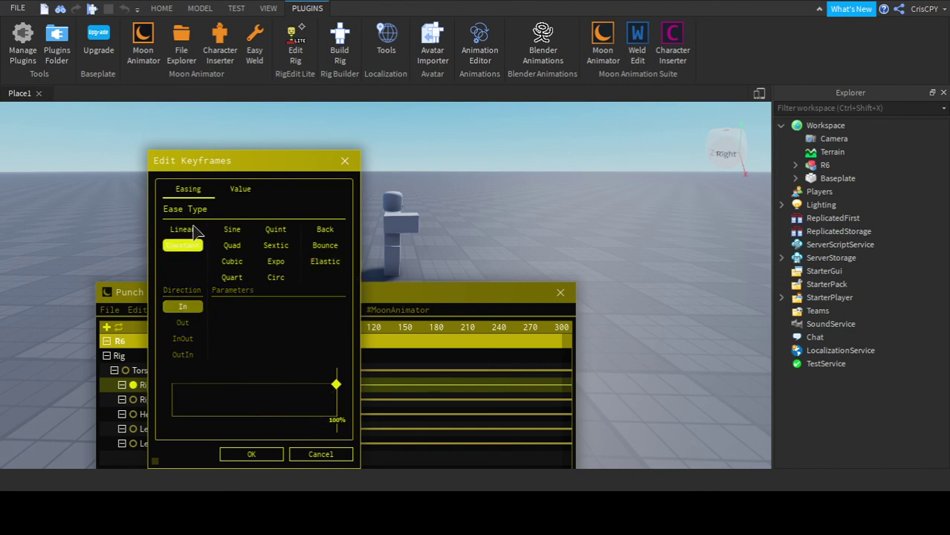
{"action": "left_click", "coordinate": [193, 231]}
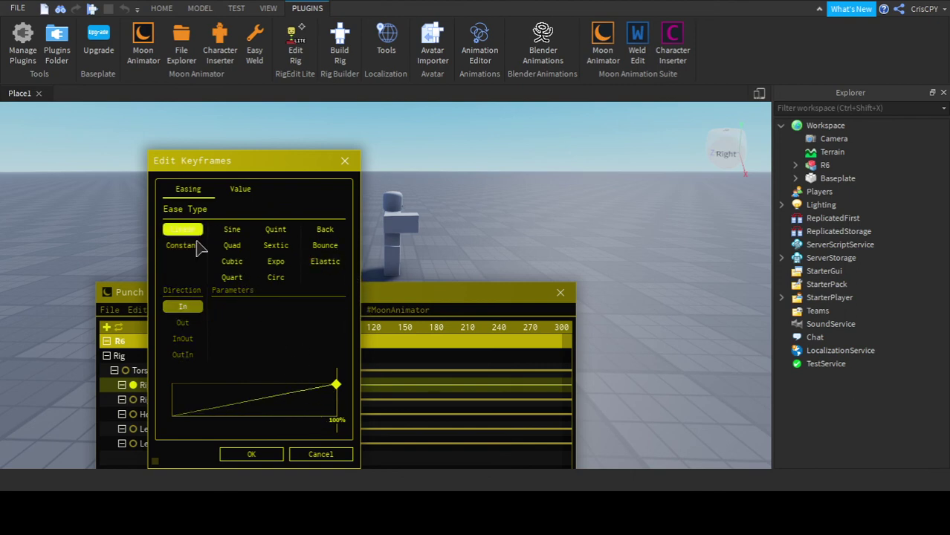
{"action": "left_click", "coordinate": [253, 454]}
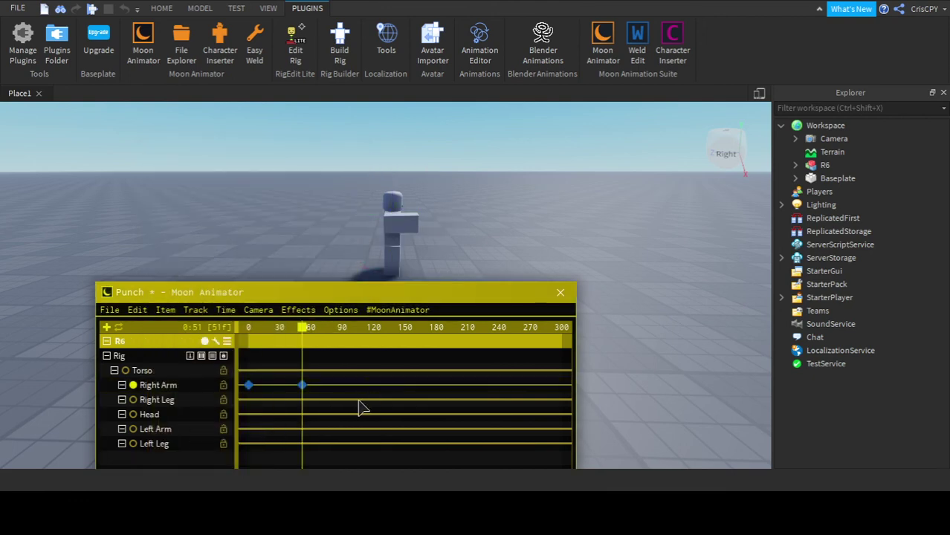
Delete both right arm keyframes from the timeline
{"action": "left_click_drag", "start_coordinate": [339, 379], "coordinate": [249, 415]}
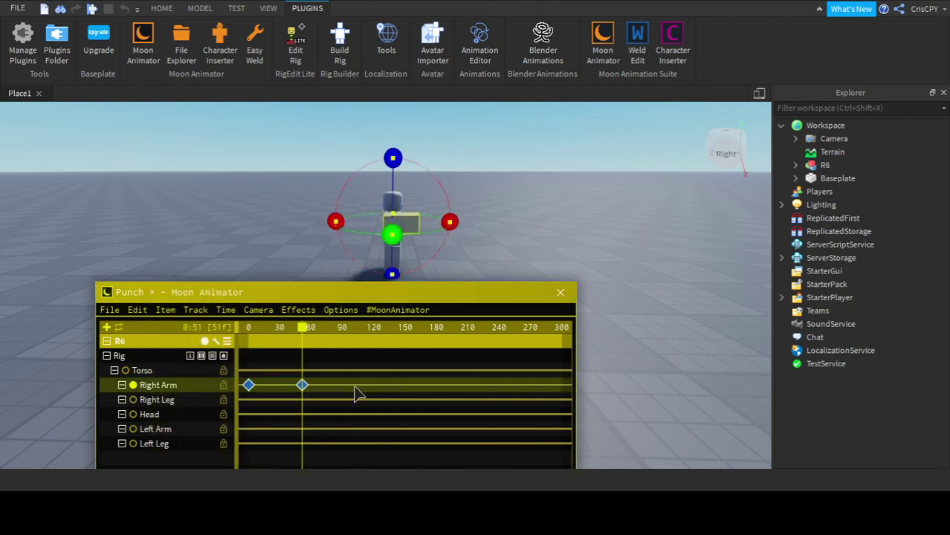
{"action": "key", "text": "Delete"}
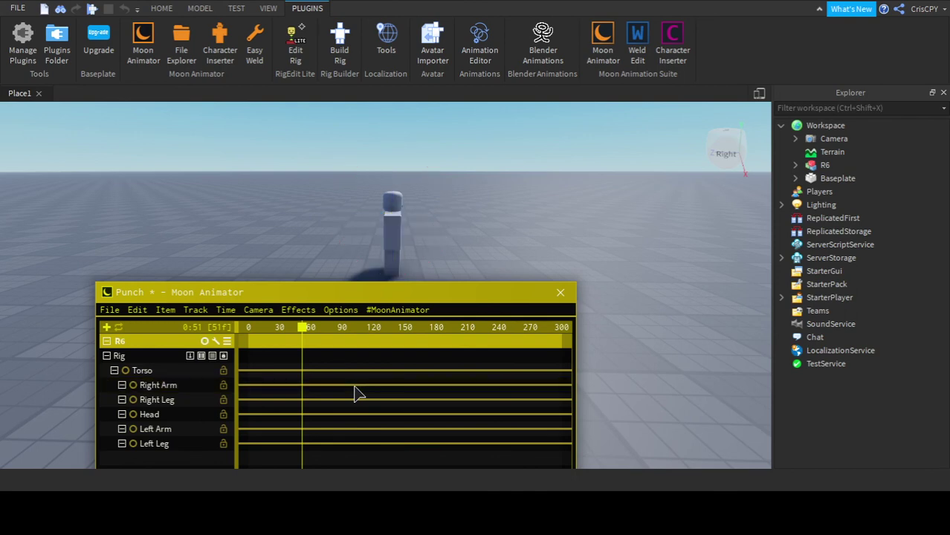